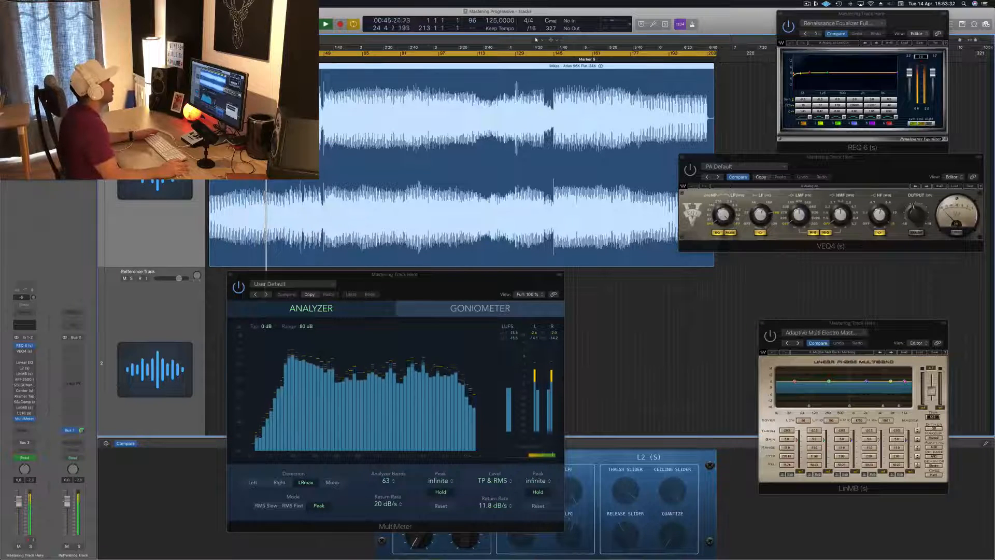
- Play further into the mastering track and adjust the output gain of the REQ 6 equalizer
{"action": "key", "text": "shift+period"}
{"action": "key", "text": "shift+period"}
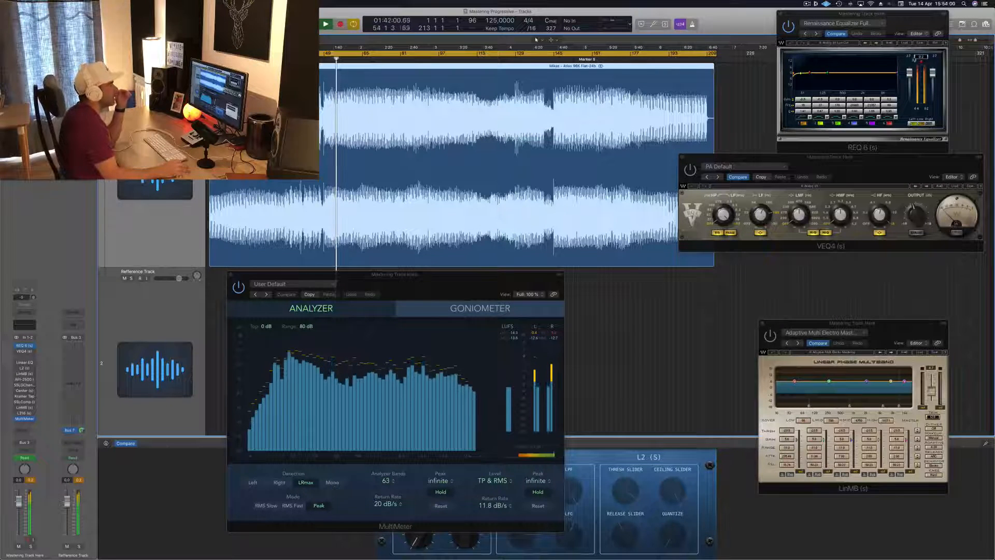
{"action": "left_click_drag", "start_coordinate": [912, 58], "coordinate": [912, 62]}
{"action": "left_click_drag", "start_coordinate": [922, 24], "coordinate": [921, 23]}
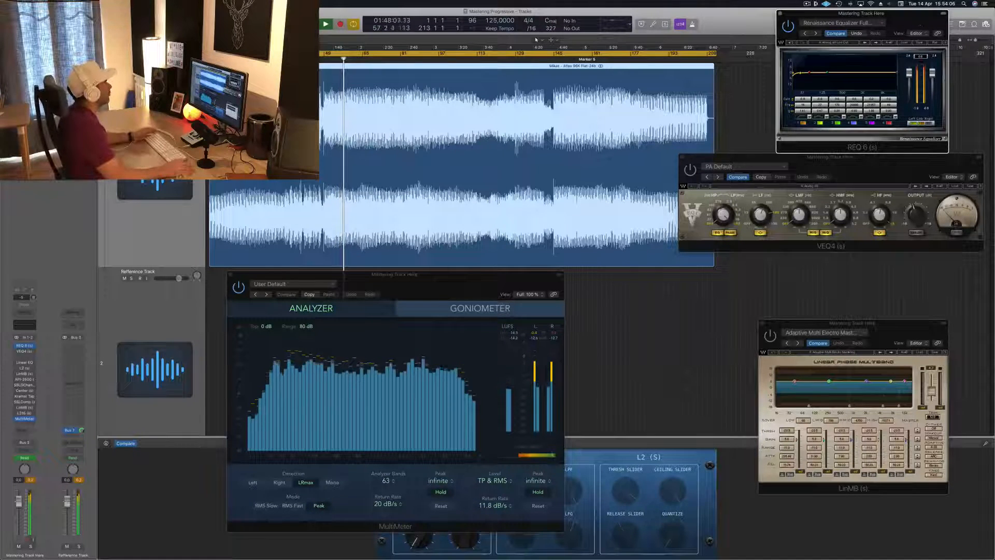
- Audition the later sections of the mastering track, stop playback, and replay the song from its beginning
{"action": "left_click", "coordinate": [392, 103]}
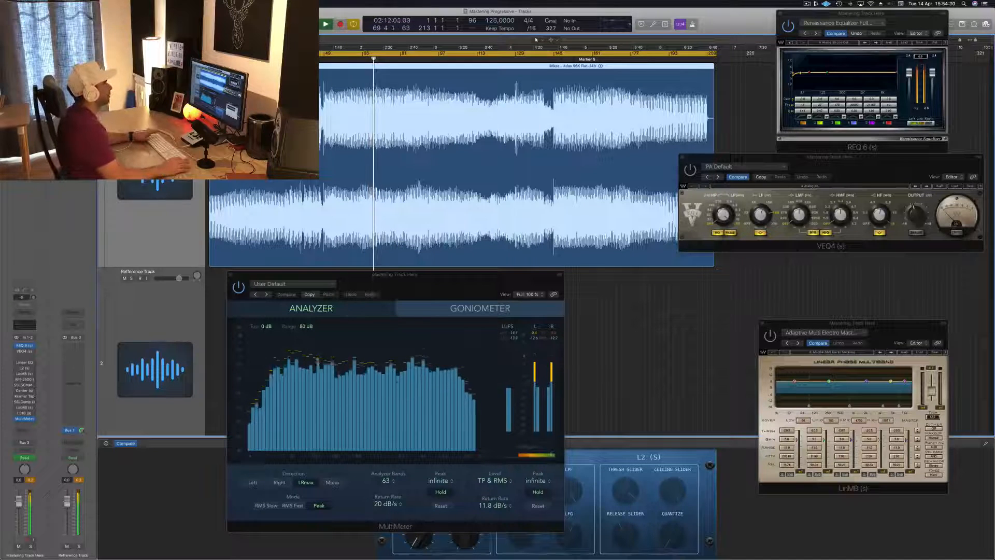
{"action": "key", "text": "shift+period"}
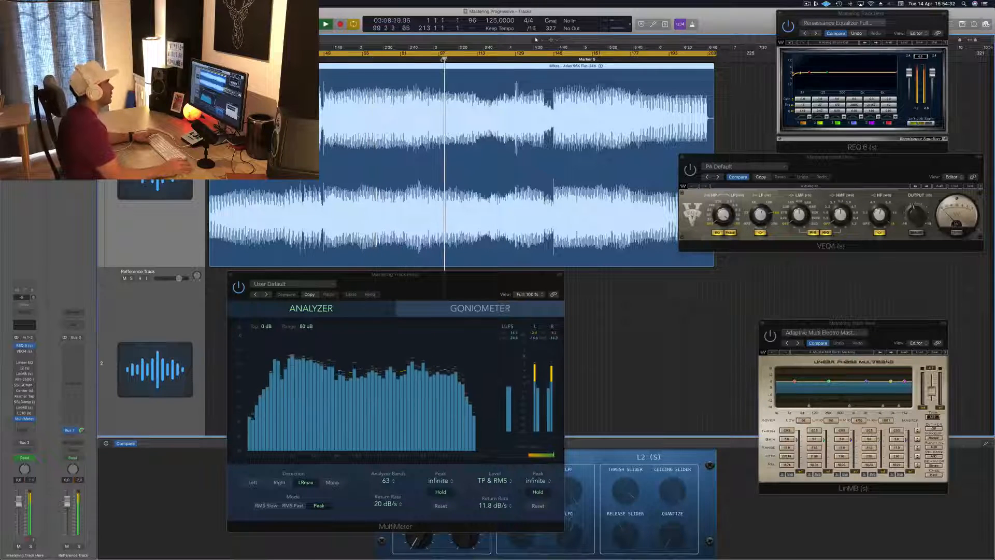
{"action": "key", "text": "shift+comma"}
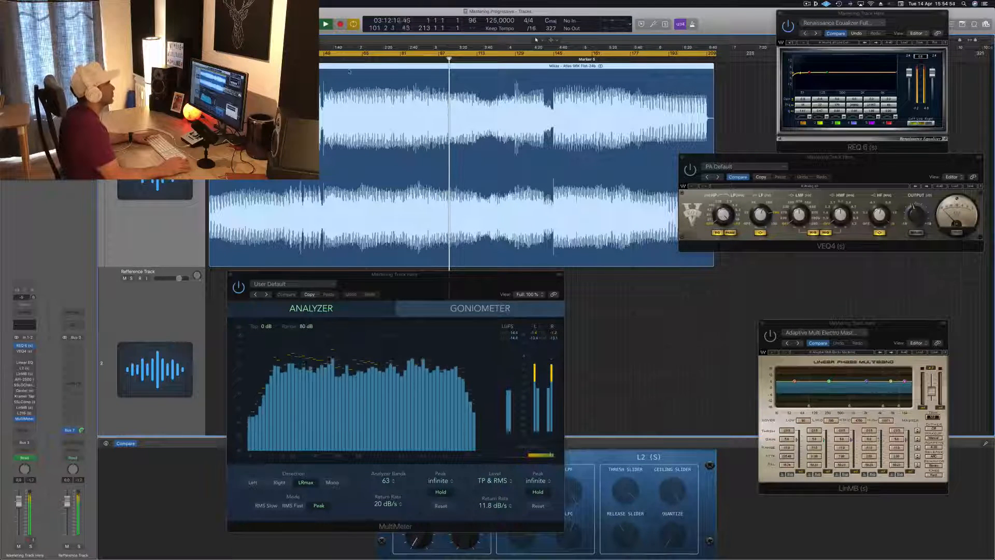
{"action": "left_click", "coordinate": [544, 59]}
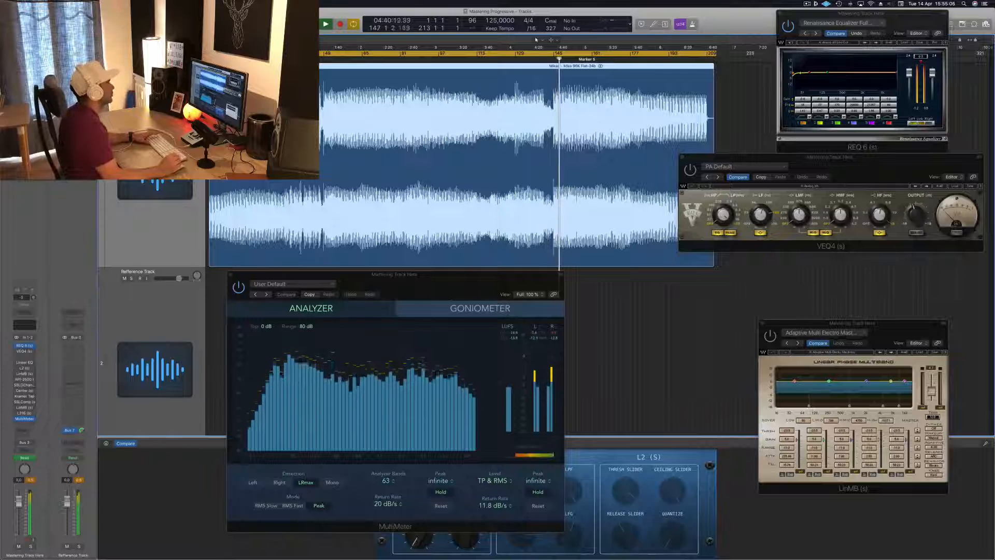
{"action": "key", "text": "space"}
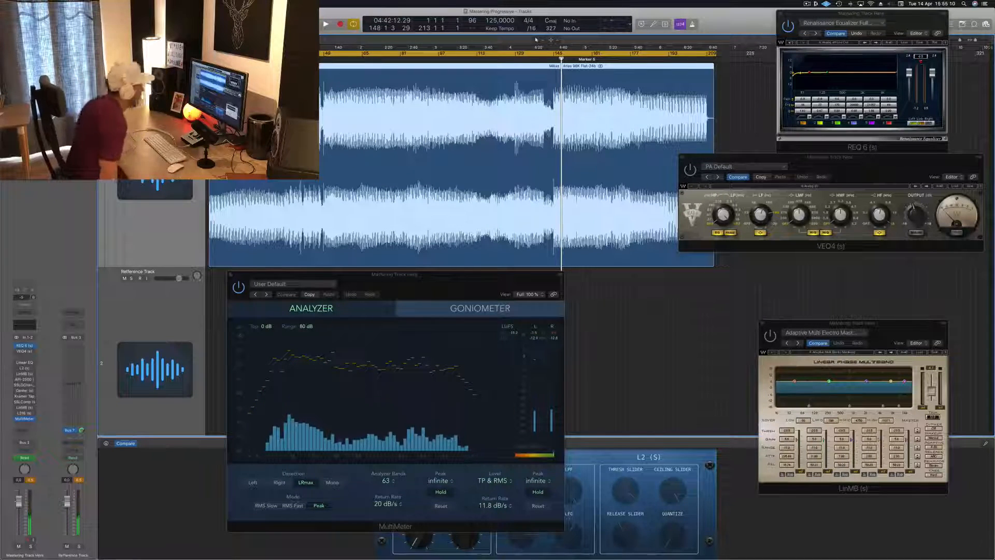
{"action": "scroll", "coordinate": [462, 164], "scroll_direction": "down", "scroll_amount": 1}
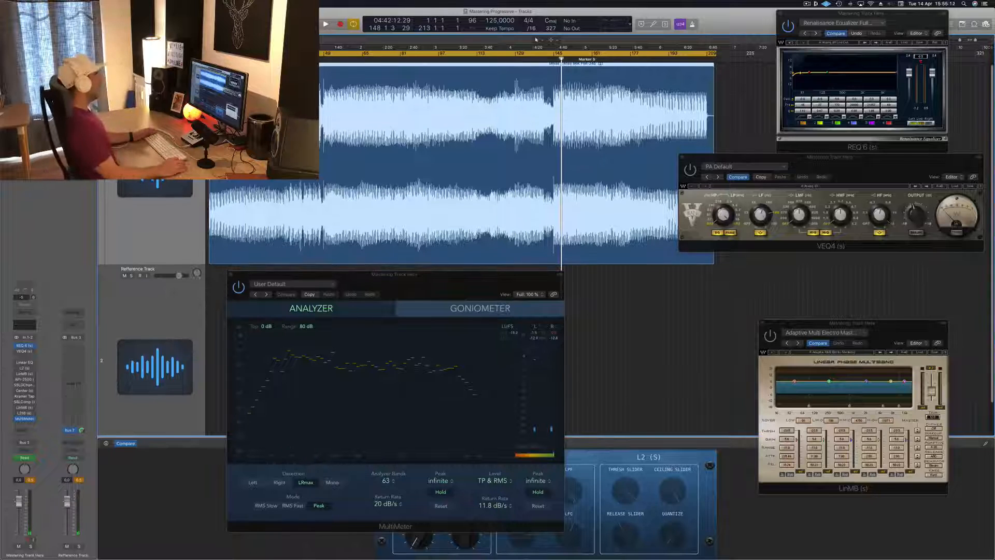
{"action": "scroll", "coordinate": [461, 164], "scroll_direction": "up", "scroll_amount": 1}
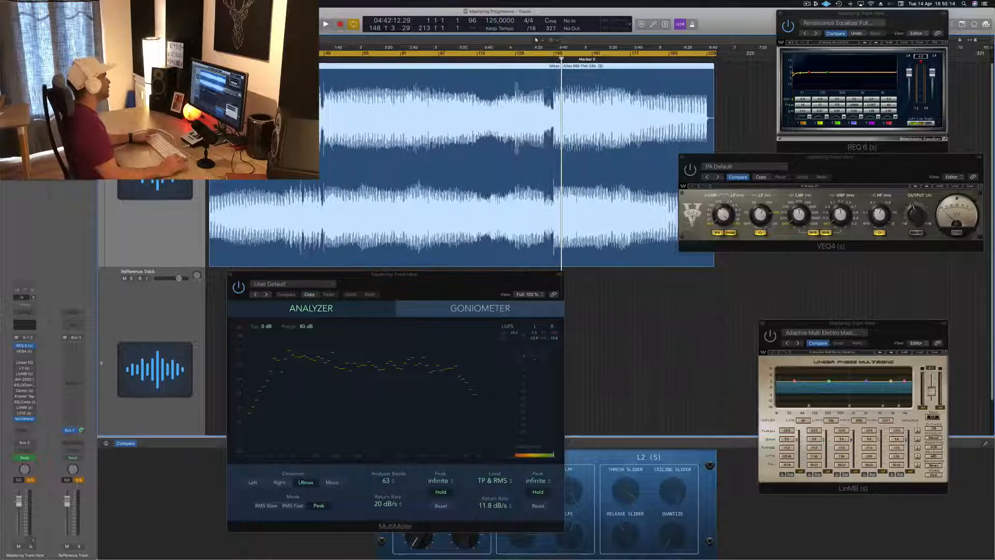
{"action": "key", "text": "space"}
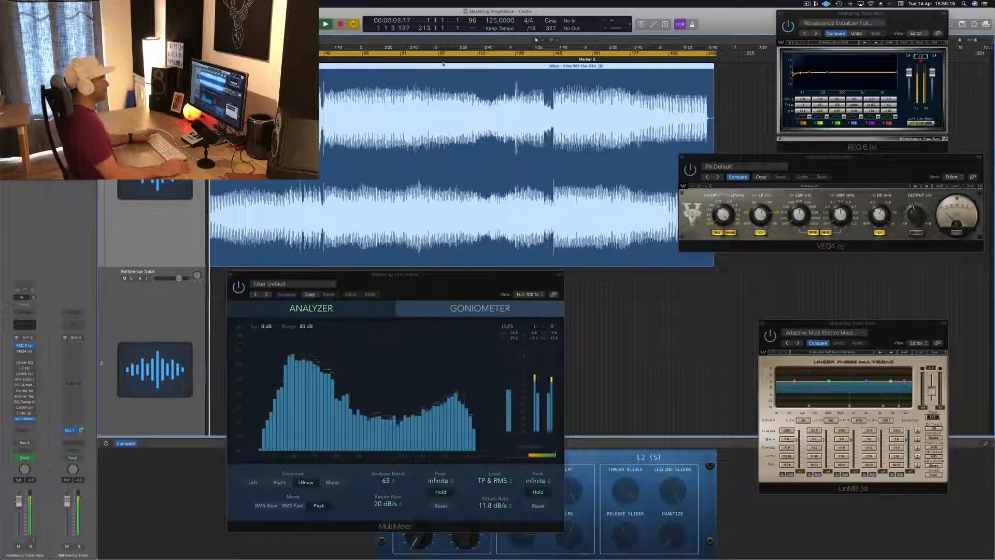
- Reposition the REQ 6 and VEQ4 plug-in windows so that they stack one above the other without overlapping
{"action": "left_click_drag", "start_coordinate": [899, 14], "coordinate": [828, 24]}
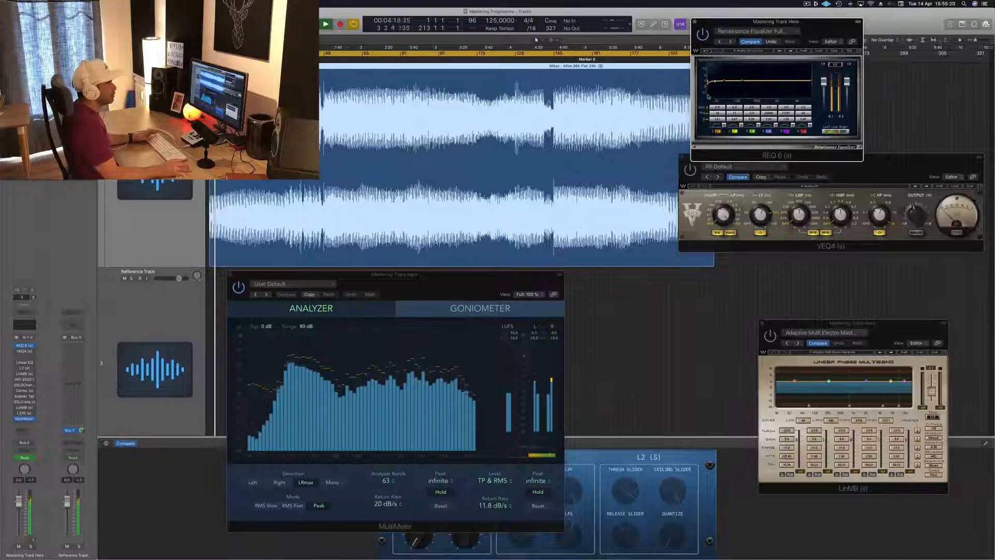
{"action": "left_click_drag", "start_coordinate": [822, 22], "coordinate": [848, 12]}
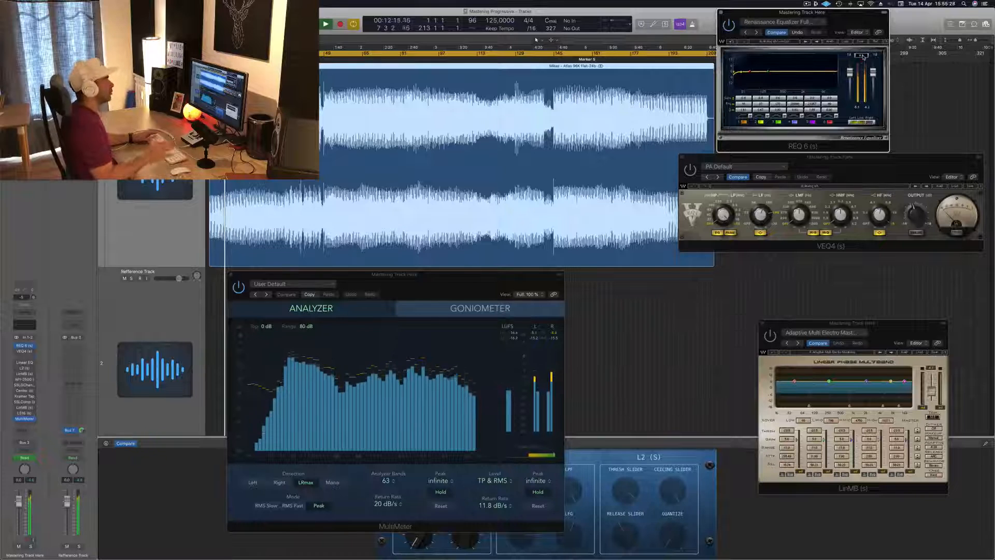
{"action": "left_click", "coordinate": [850, 169]}
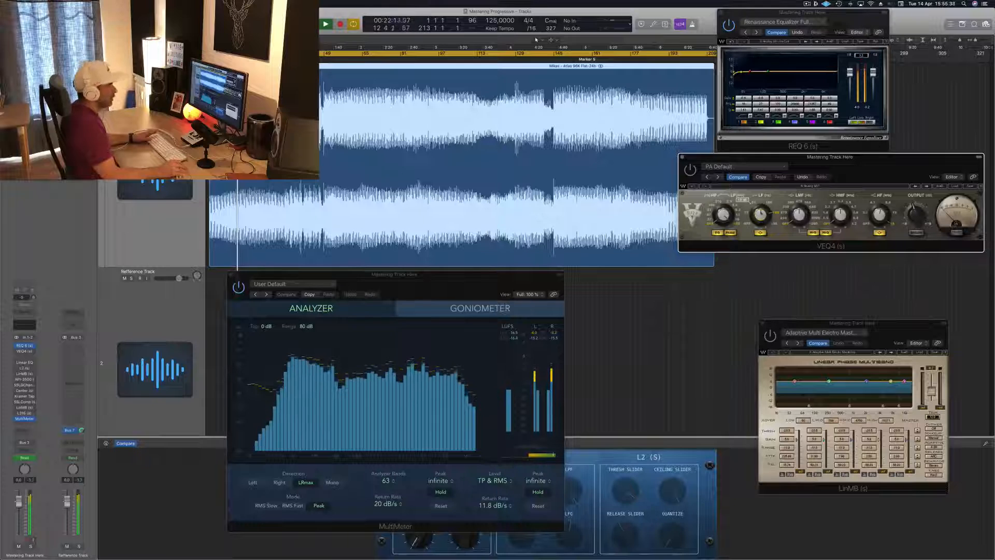
{"action": "left_click_drag", "start_coordinate": [867, 166], "coordinate": [834, 166]}
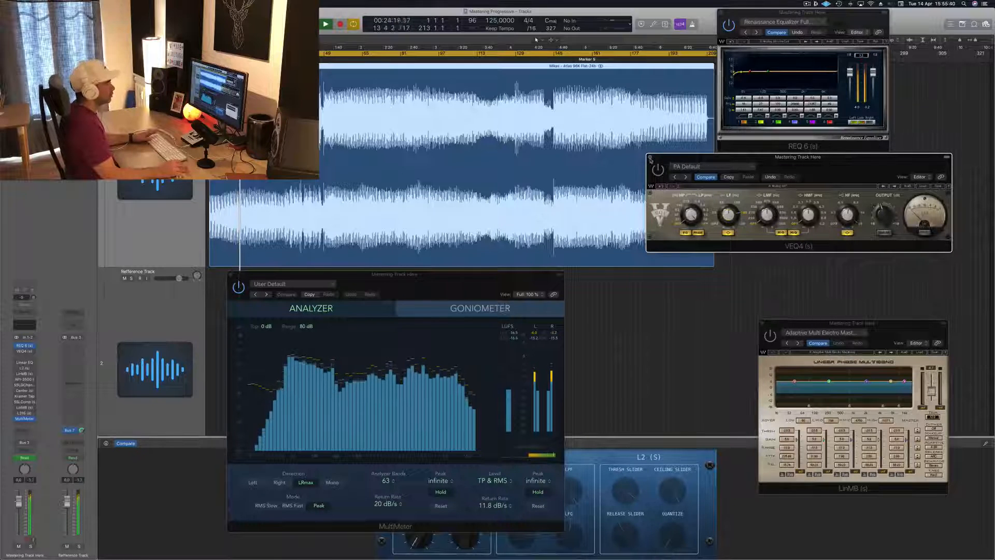
- Close and reopen the VEQ4 equalizer of the mastering track, enable it, and place its window just below the REQ 6
{"action": "left_click", "coordinate": [651, 157]}
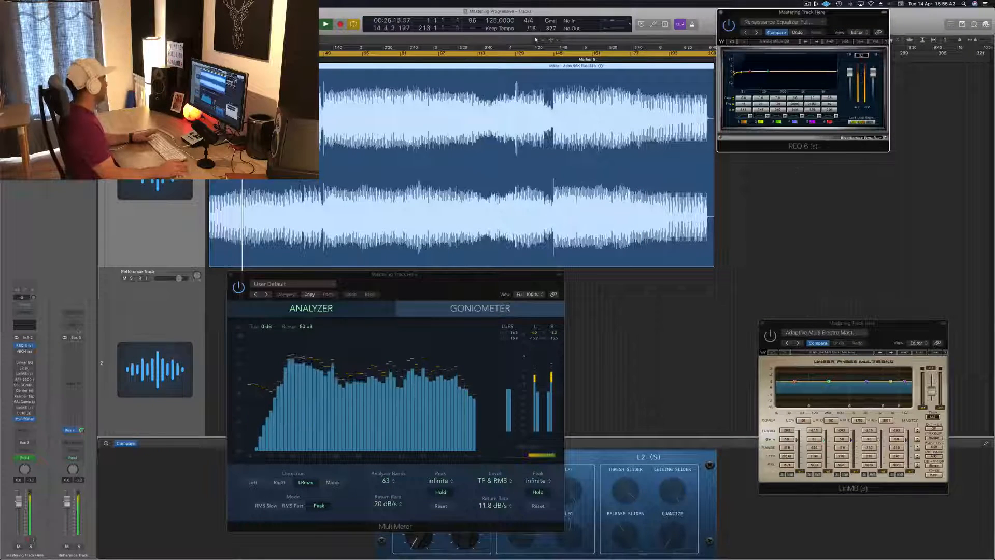
{"action": "left_click", "coordinate": [24, 352]}
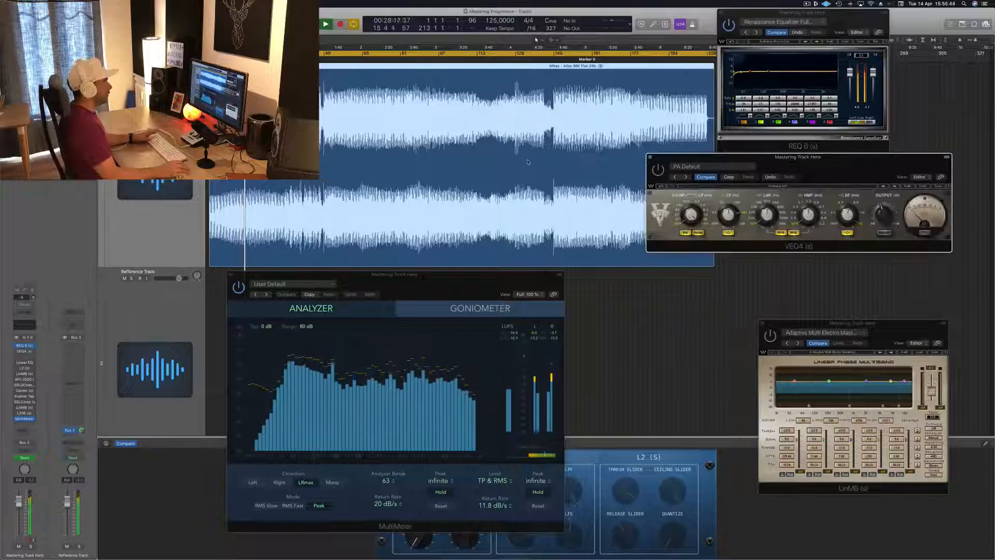
{"action": "left_click_drag", "start_coordinate": [815, 158], "coordinate": [862, 170]}
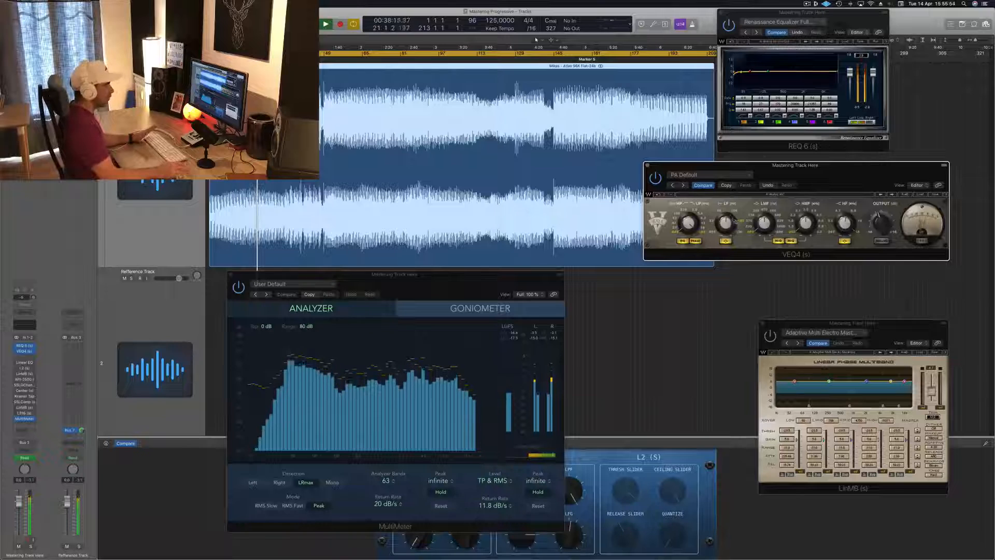
{"action": "left_click_drag", "start_coordinate": [819, 172], "coordinate": [824, 175]}
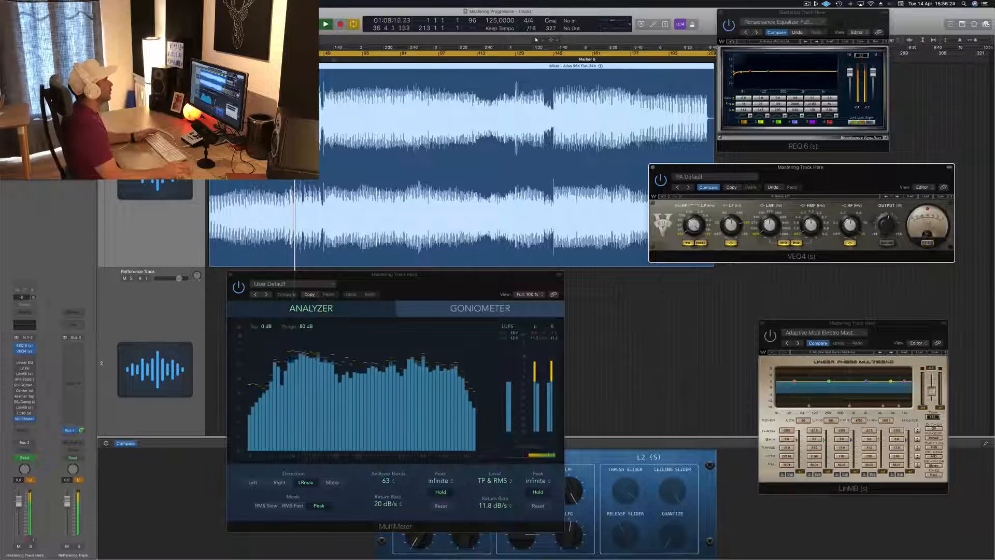
- Jump playback to the middle of the song and set the cycle range to start at bar 81
{"action": "left_click", "coordinate": [395, 60]}
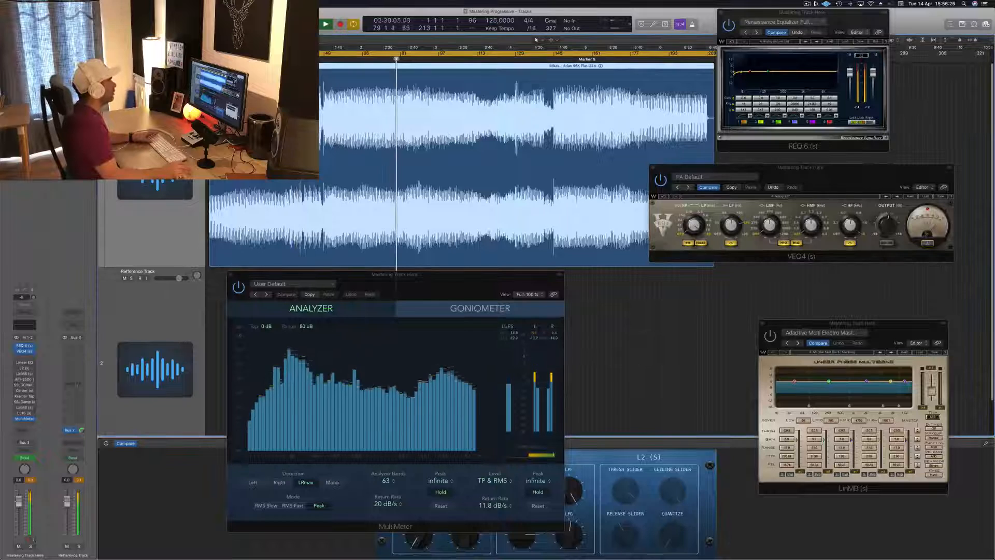
{"action": "left_click_drag", "start_coordinate": [210, 53], "coordinate": [400, 59]}
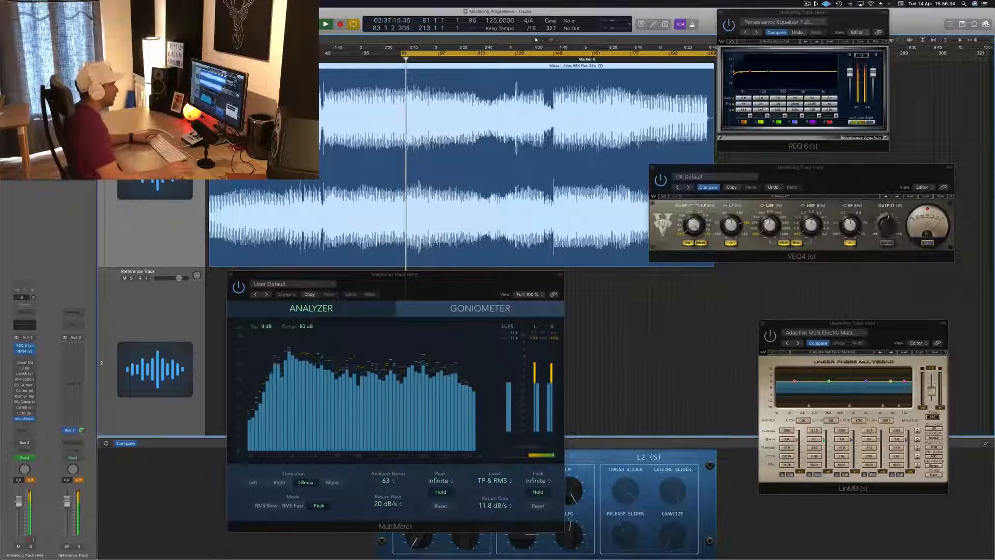
- Reset the clip indicator on the VEQ4 meter and replay the loop from bar 81, keeping the VEQ4 window below the REQ 6
{"action": "left_click", "coordinate": [915, 241]}
{"action": "left_click_drag", "start_coordinate": [915, 171], "coordinate": [930, 164]}
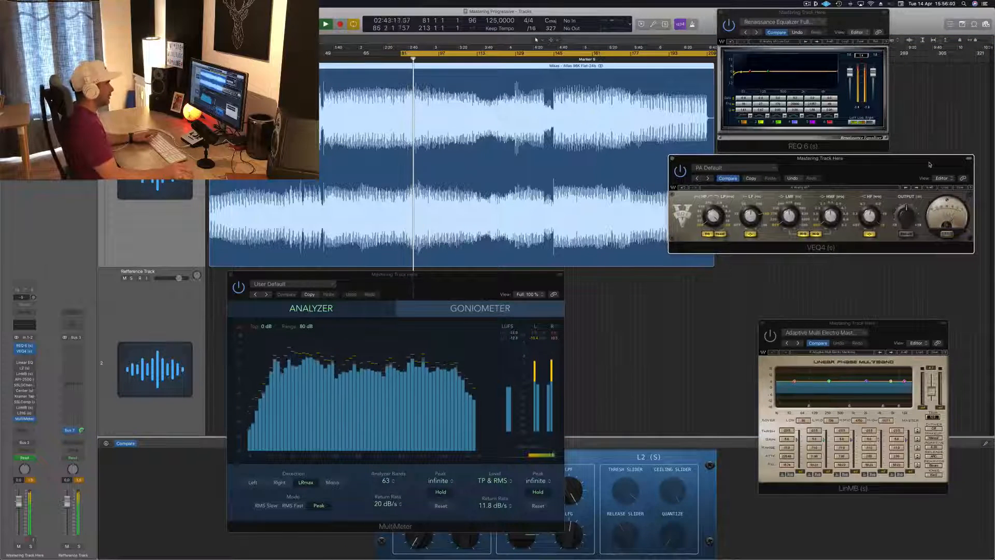
{"action": "key", "text": "space"}
{"action": "key", "text": "space"}
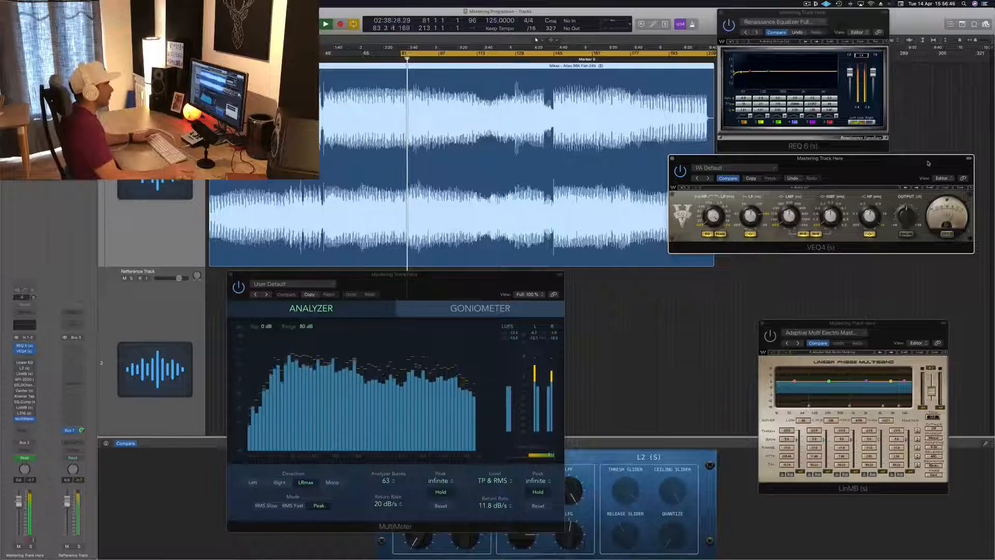
{"action": "left_click_drag", "start_coordinate": [929, 163], "coordinate": [930, 164]}
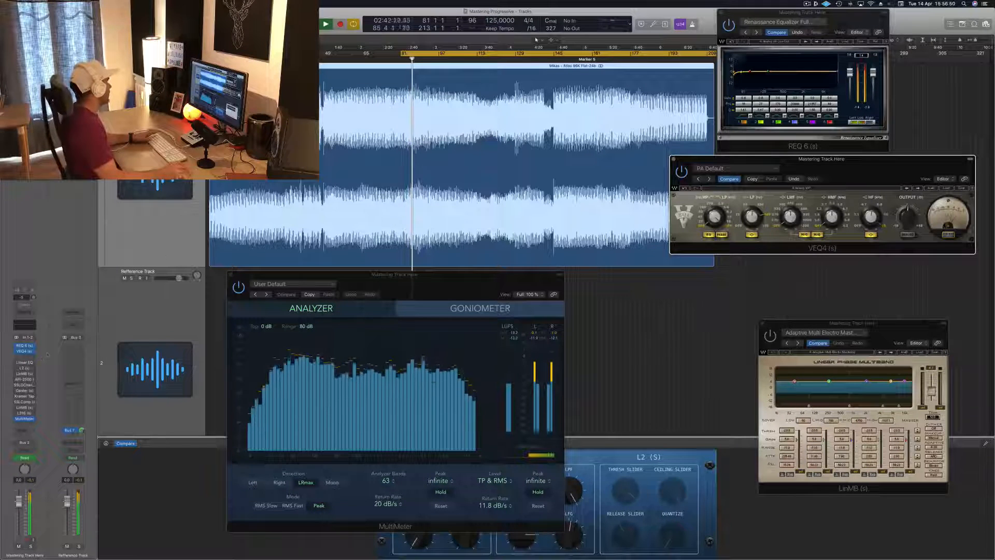
- Open and enable the Linear Phase EQ on the mastering track and set its low shelf to 64 Hz with a +1.2 dB gain
{"action": "left_click", "coordinate": [25, 362]}
{"action": "left_click", "coordinate": [25, 363]}
{"action": "left_click", "coordinate": [26, 363]}
{"action": "mouse_move", "coordinate": [193, 10]}
{"action": "left_mouse_down"}
{"action": "mouse_move", "coordinate": [422, 75]}
{"action": "mouse_move", "coordinate": [396, 106]}
{"action": "left_mouse_up"}
{"action": "mouse_move", "coordinate": [312, 301]}
{"action": "left_mouse_down"}
{"action": "mouse_move", "coordinate": [312, 313]}
{"action": "mouse_move", "coordinate": [306, 291]}
{"action": "left_mouse_up"}
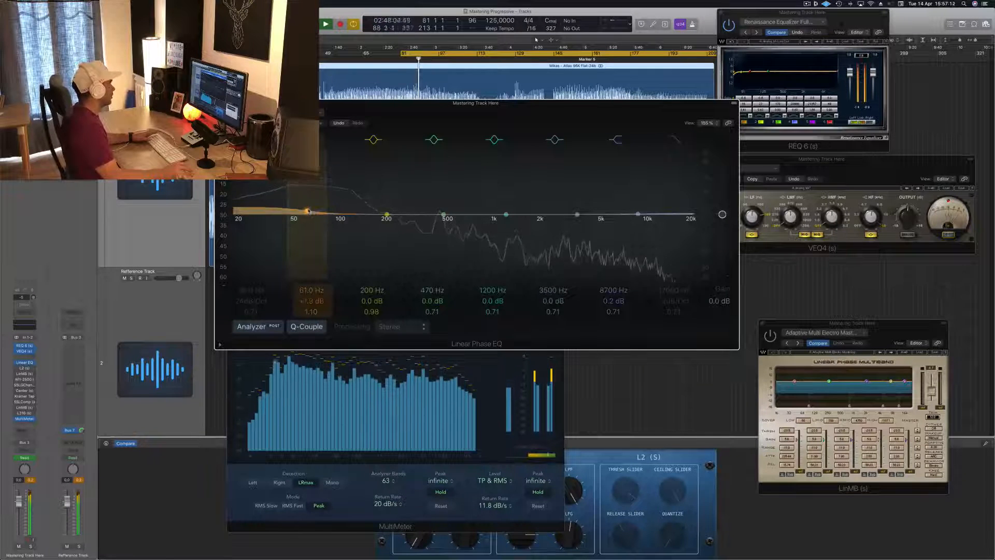
{"action": "left_click_drag", "start_coordinate": [308, 211], "coordinate": [312, 211]}
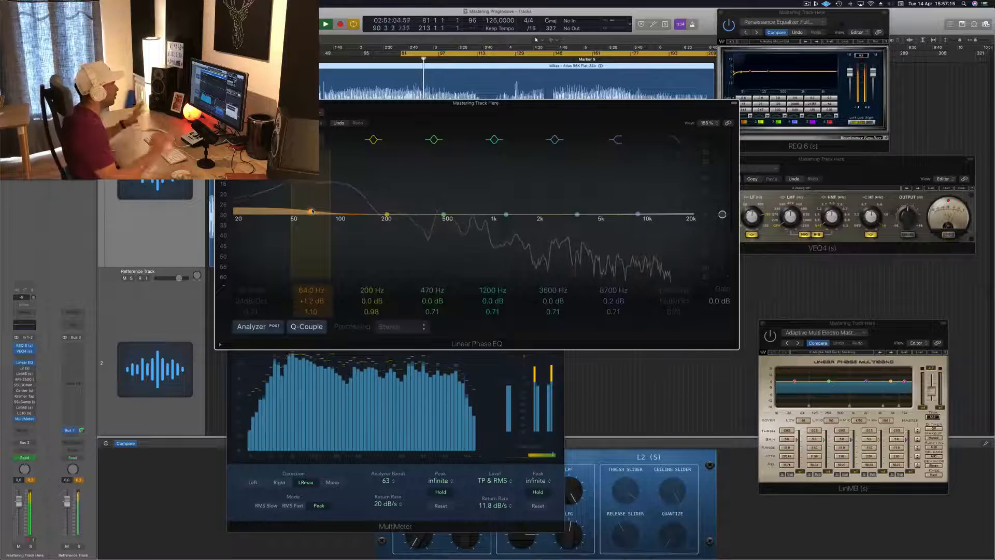
- Replay the loop and set the high shelf of the Linear Phase EQ to about 12200 Hz with a +1.6 dB gain
{"action": "left_click_drag", "start_coordinate": [486, 103], "coordinate": [469, 141]}
{"action": "key", "text": "space"}
{"action": "key", "text": "space"}
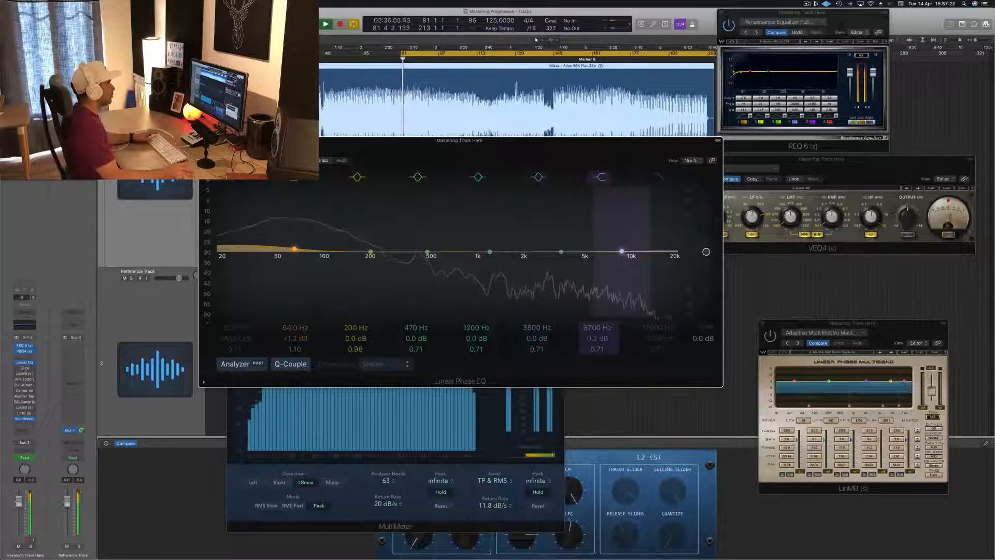
{"action": "left_click_drag", "start_coordinate": [620, 238], "coordinate": [645, 248]}
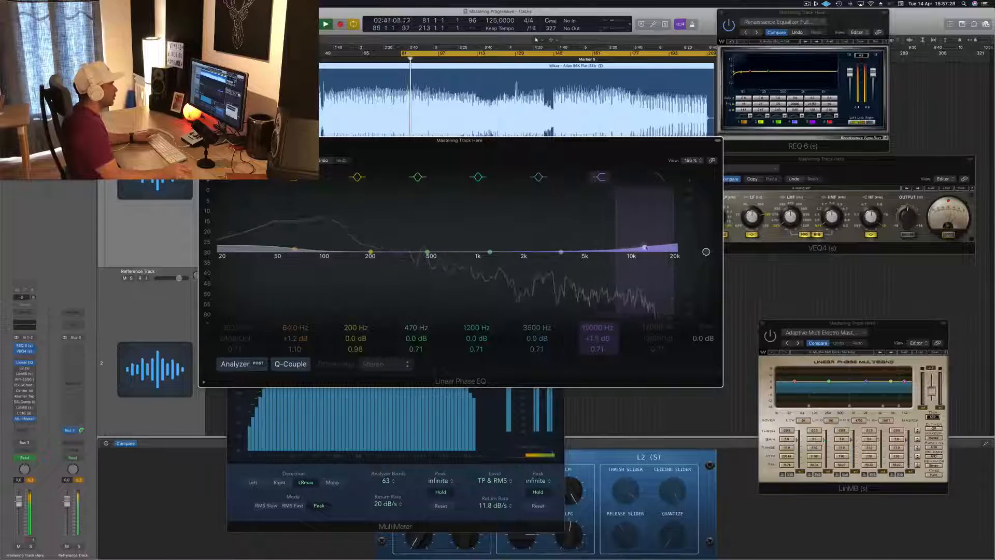
- Set the Linear Phase EQ's upper-mid bell band to 5800 Hz with a gain of -0.9 dB and a Q of 1.70
{"action": "left_click_drag", "start_coordinate": [561, 252], "coordinate": [591, 256]}
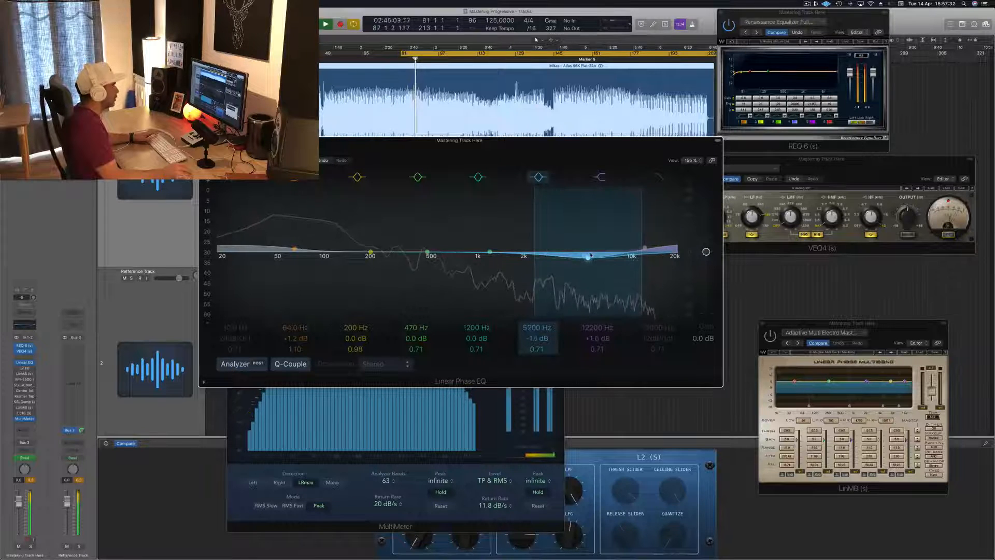
{"action": "left_click_drag", "start_coordinate": [537, 349], "coordinate": [537, 328]}
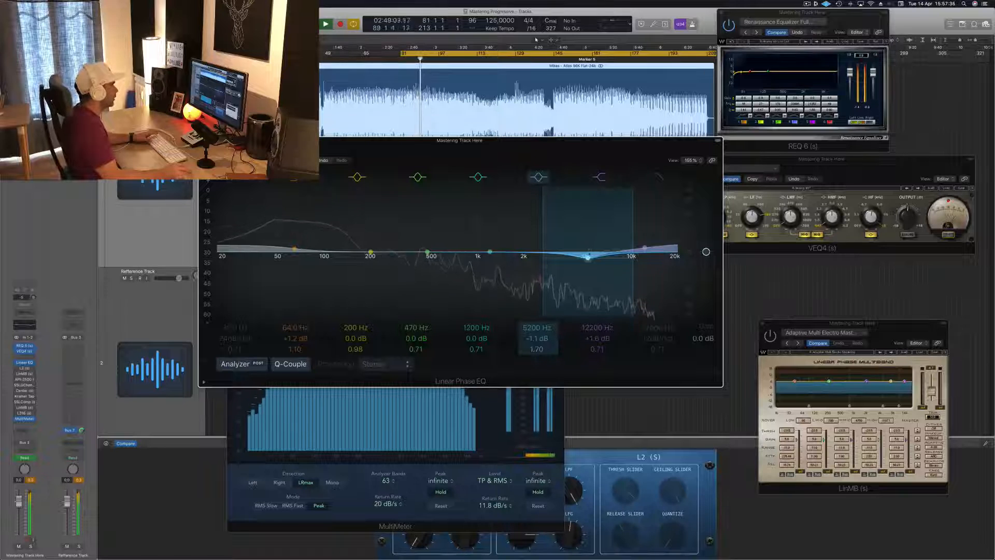
{"action": "left_click_drag", "start_coordinate": [587, 258], "coordinate": [595, 257]}
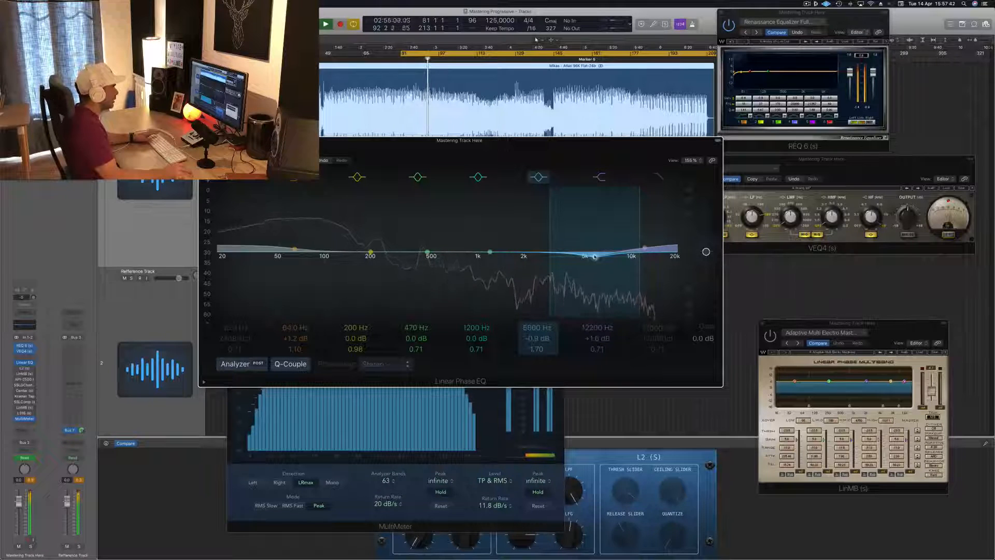
- Replay the loop, compare the sound with the Linear Phase EQ bypassed and active, and close its window
{"action": "key", "text": "space"}
{"action": "key", "text": "space"}
{"action": "left_click_drag", "start_coordinate": [382, 151], "coordinate": [393, 153]}
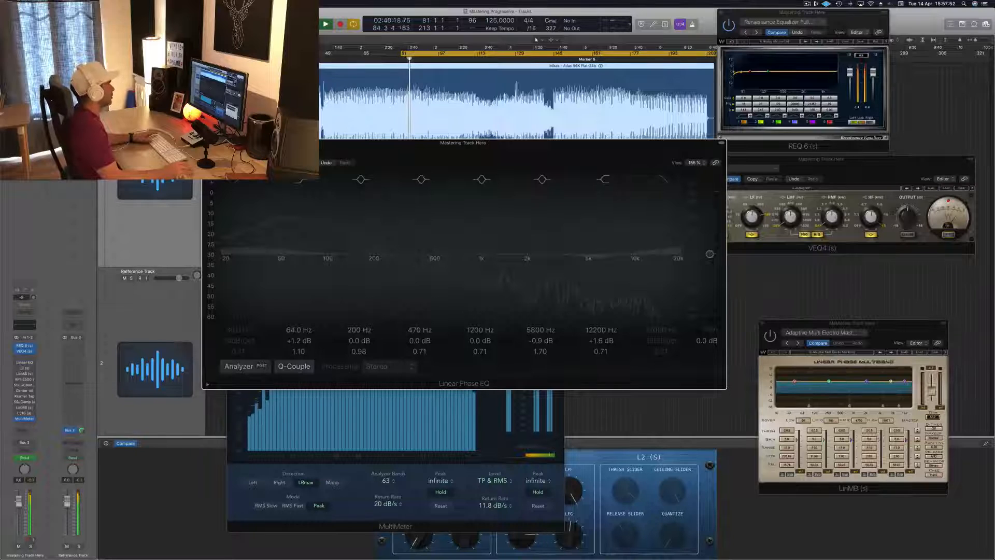
{"action": "left_click_drag", "start_coordinate": [463, 143], "coordinate": [528, 144]}
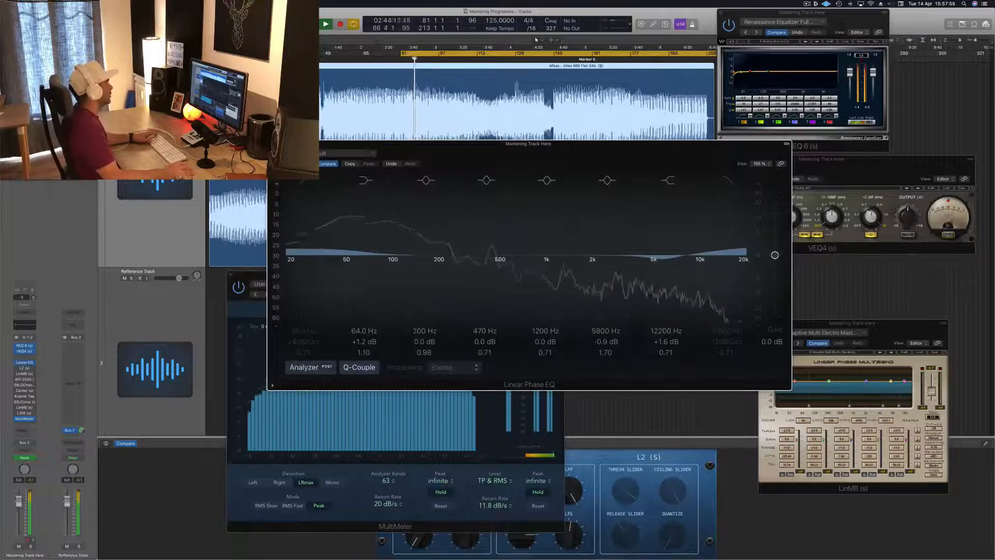
{"action": "key", "text": "super+w"}
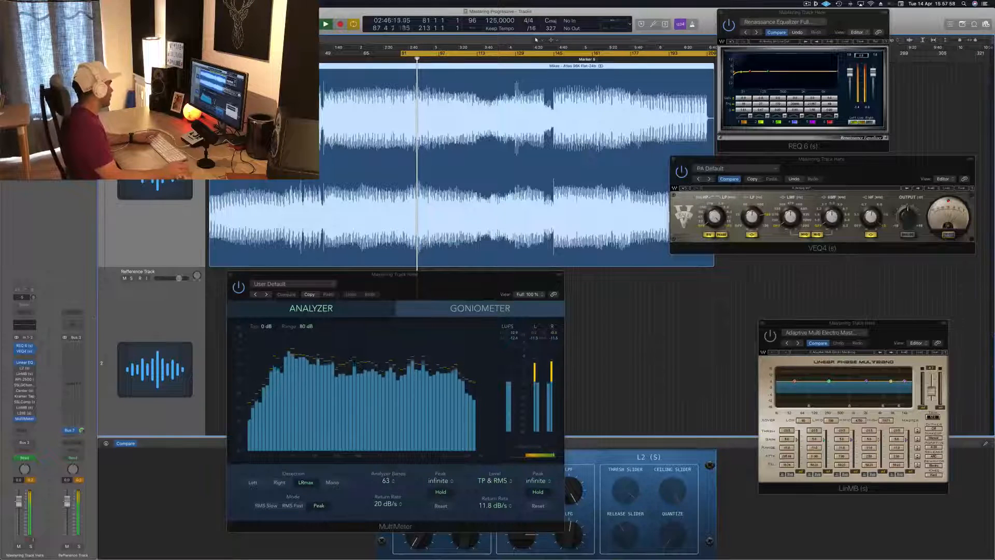
- Open the L2 Ultramaximizer of the mastering track and place its window below the VEQ4
{"action": "left_click", "coordinate": [24, 368]}
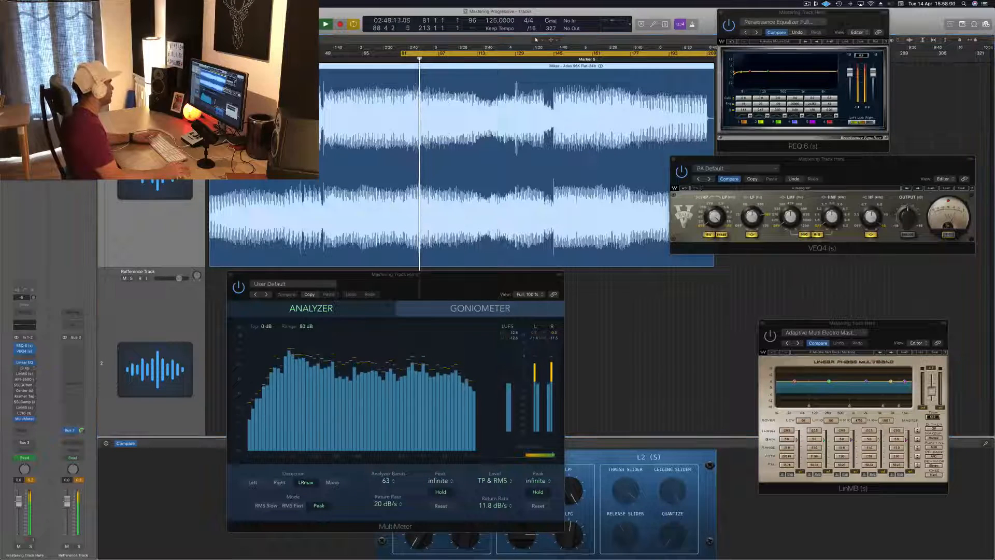
{"action": "left_click_drag", "start_coordinate": [892, 149], "coordinate": [787, 236]}
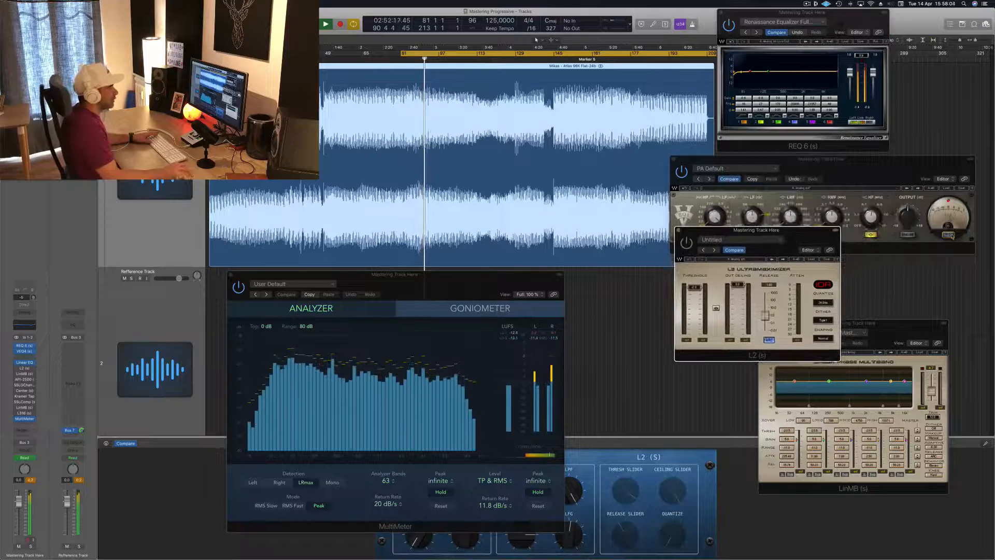
- Activate the L2 Ultramaximizer, move its window over the VEQ4, and replay the loop to audition the limiter
{"action": "left_click", "coordinate": [778, 207]}
{"action": "left_click", "coordinate": [760, 291]}
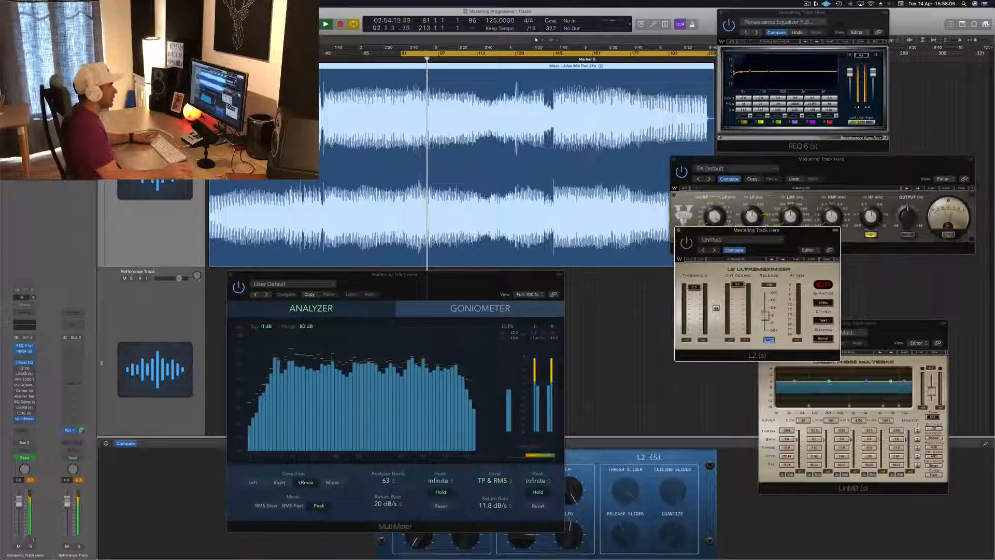
{"action": "left_click_drag", "start_coordinate": [736, 238], "coordinate": [777, 213]}
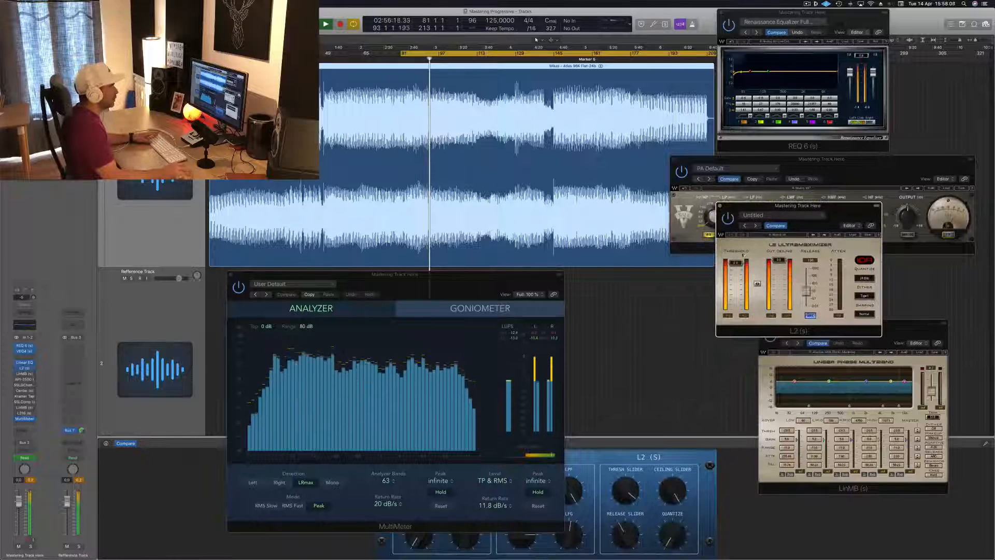
{"action": "key", "text": "space"}
{"action": "key", "text": "space"}
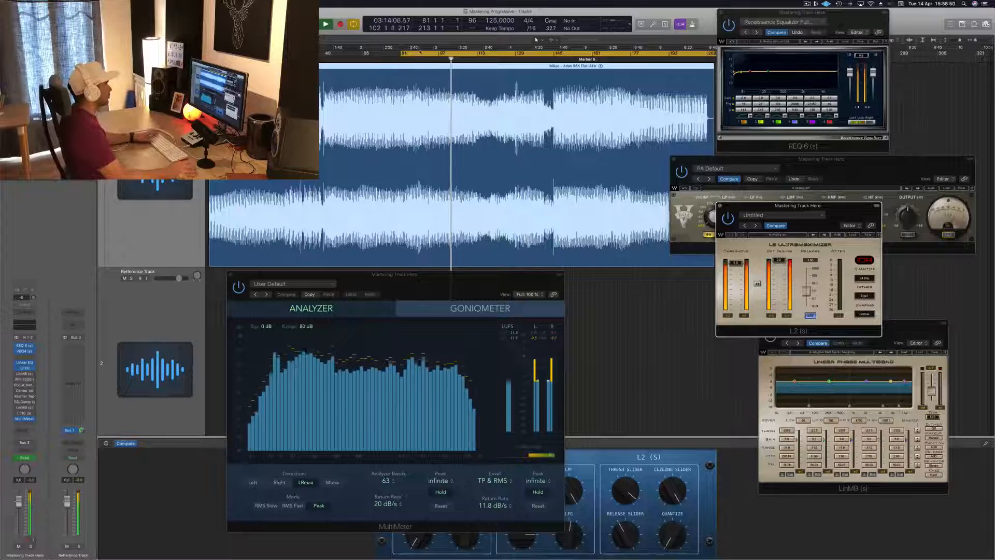
- Extend the cycle range so that it starts at bar 65, and replay the loop from its new start
{"action": "left_click_drag", "start_coordinate": [402, 57], "coordinate": [364, 54]}
{"action": "key", "text": "space"}
{"action": "key", "text": "space"}
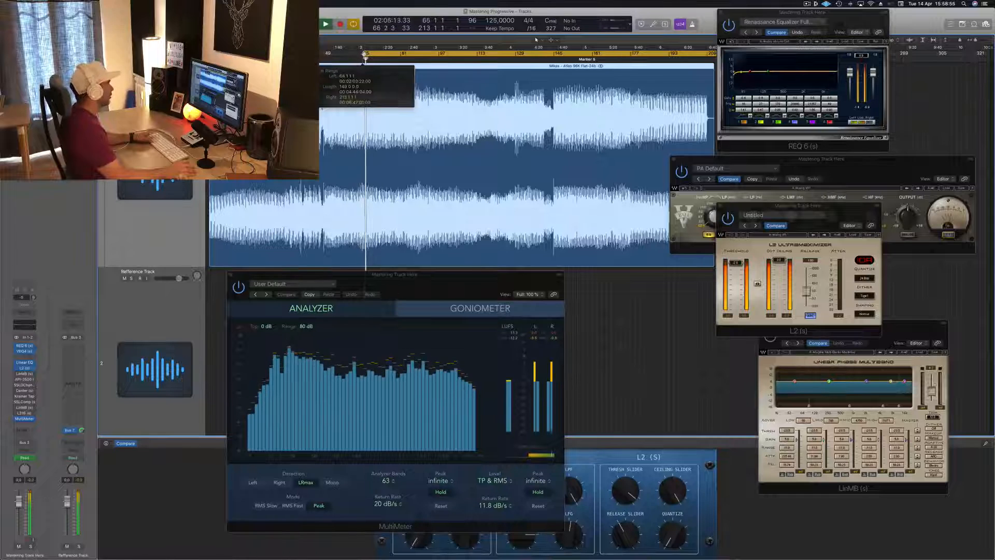
{"action": "key", "text": "space"}
{"action": "key", "text": "space"}
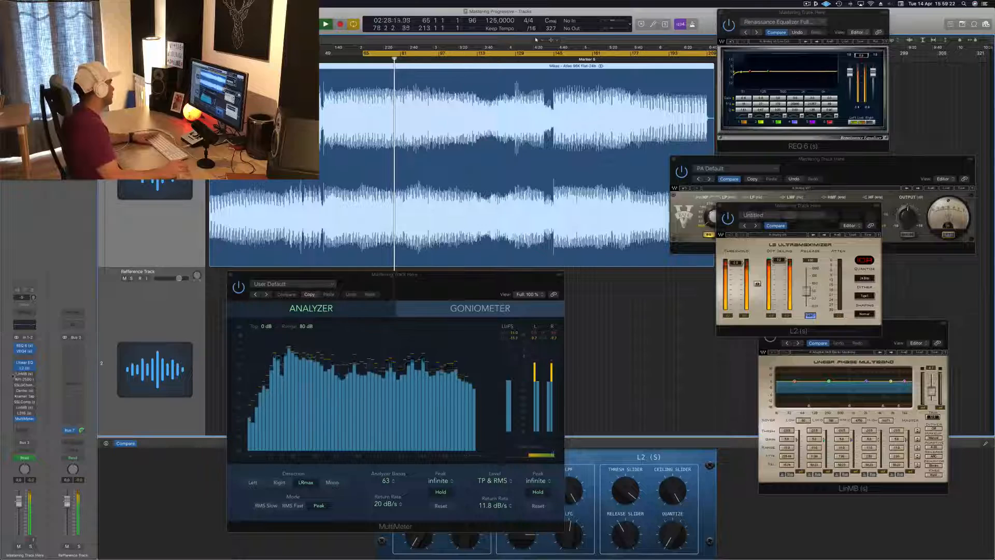
- Open the LinMB with the Adaptive Multi Electro preset over the L2, activate it, and replay the loop to audition it
{"action": "left_click", "coordinate": [24, 373]}
{"action": "left_click", "coordinate": [25, 373]}
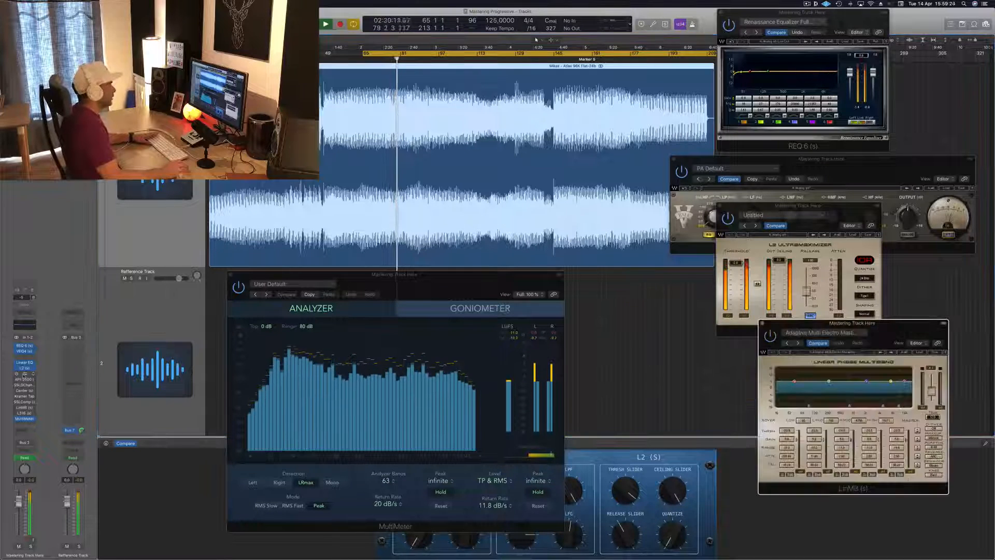
{"action": "left_click_drag", "start_coordinate": [891, 327], "coordinate": [832, 181]}
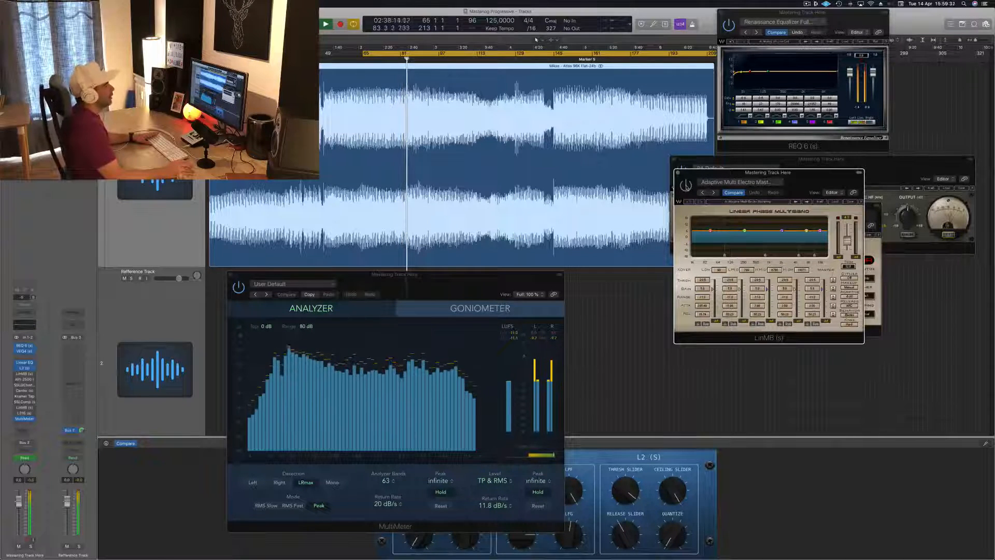
{"action": "left_click_drag", "start_coordinate": [822, 177], "coordinate": [843, 207]}
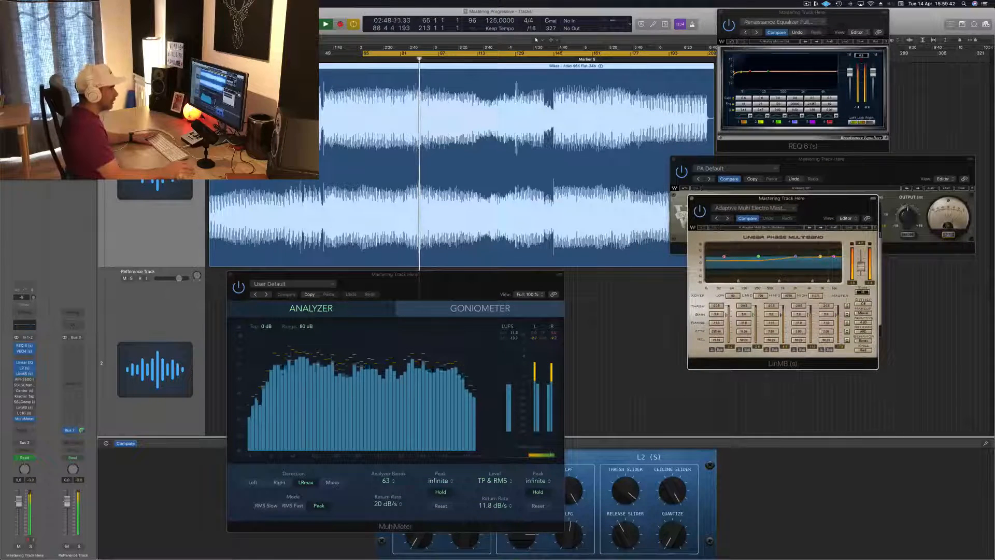
{"action": "key", "text": "space"}
{"action": "key", "text": "space"}
{"action": "left_click_drag", "start_coordinate": [843, 205], "coordinate": [832, 207]}
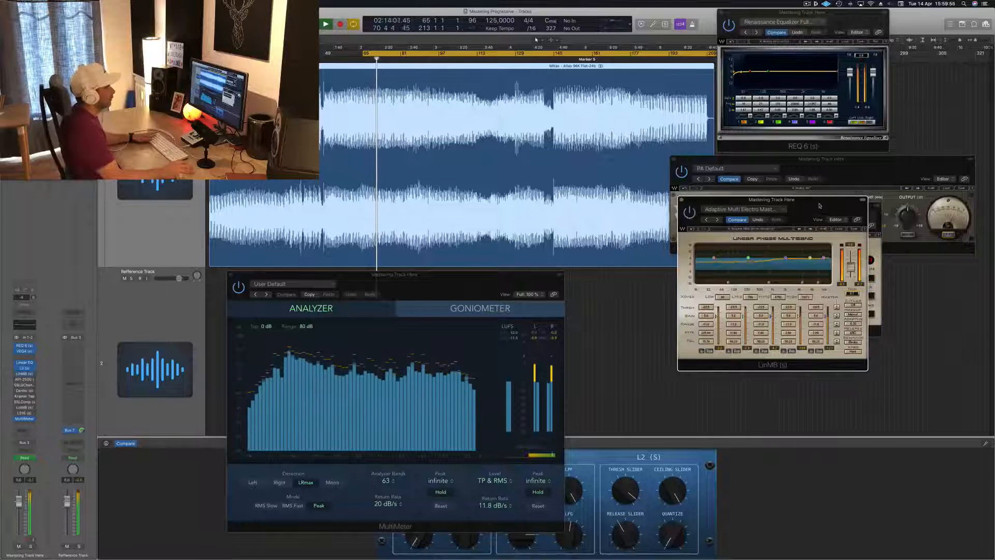
{"action": "left_click_drag", "start_coordinate": [822, 206], "coordinate": [815, 211]}
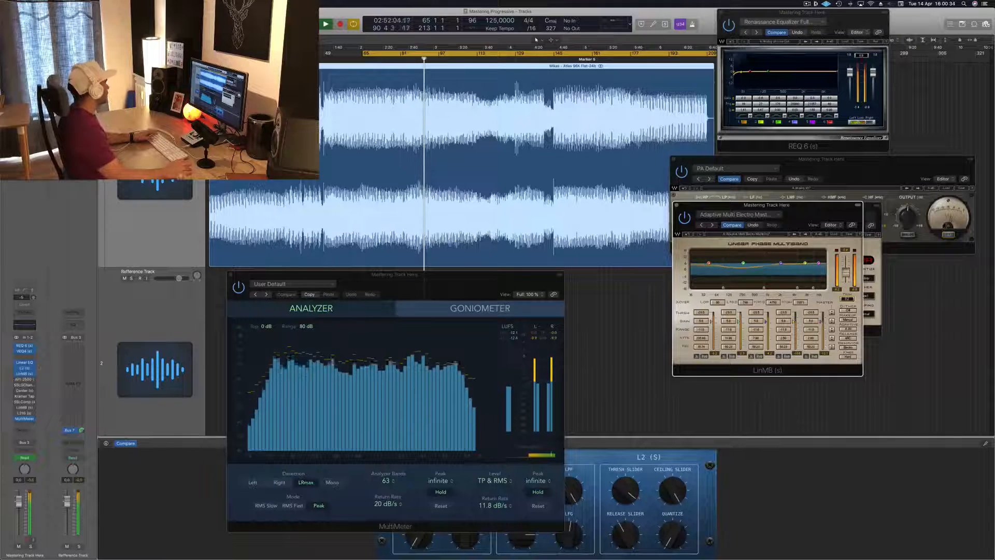
- Open the API-2500 compressor of the mastering track, move the LinMB window up, and place the compressor directly below it
{"action": "left_click", "coordinate": [24, 380]}
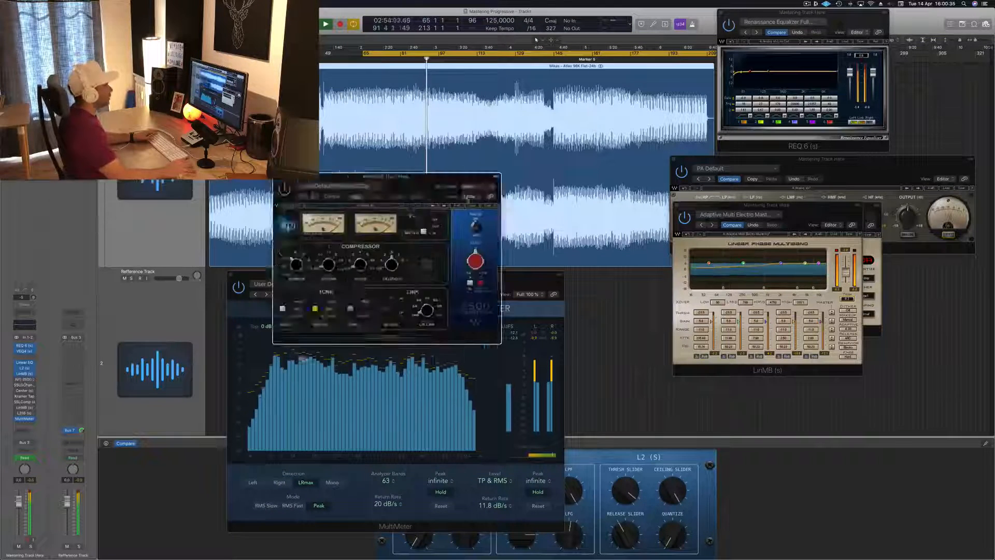
{"action": "left_click_drag", "start_coordinate": [825, 344], "coordinate": [901, 349]}
{"action": "left_click_drag", "start_coordinate": [788, 208], "coordinate": [788, 145]}
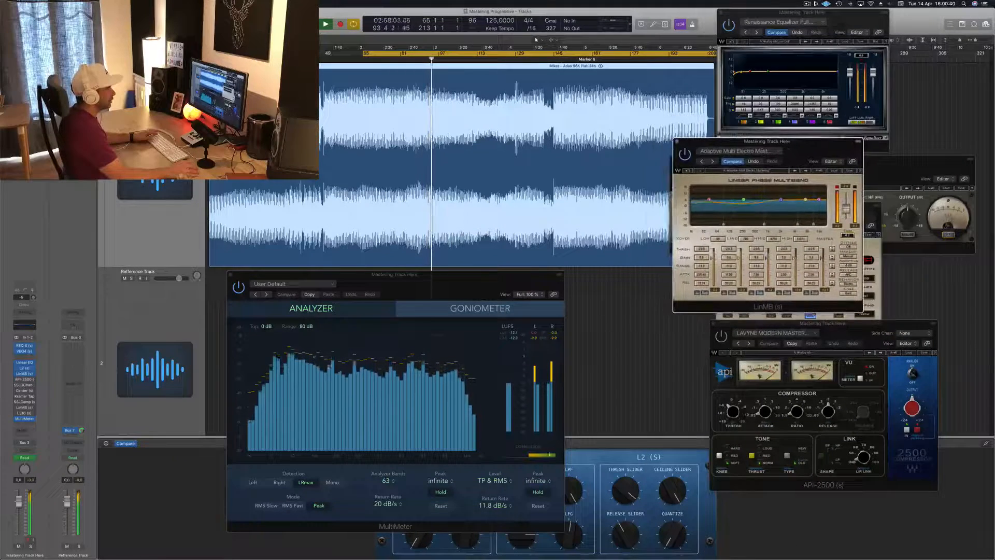
{"action": "left_click_drag", "start_coordinate": [890, 328], "coordinate": [853, 251]}
- Replay the loop to audition the API-2500 compressor, and nudge the MultiMeter window slightly while listening
{"action": "key", "text": "space"}
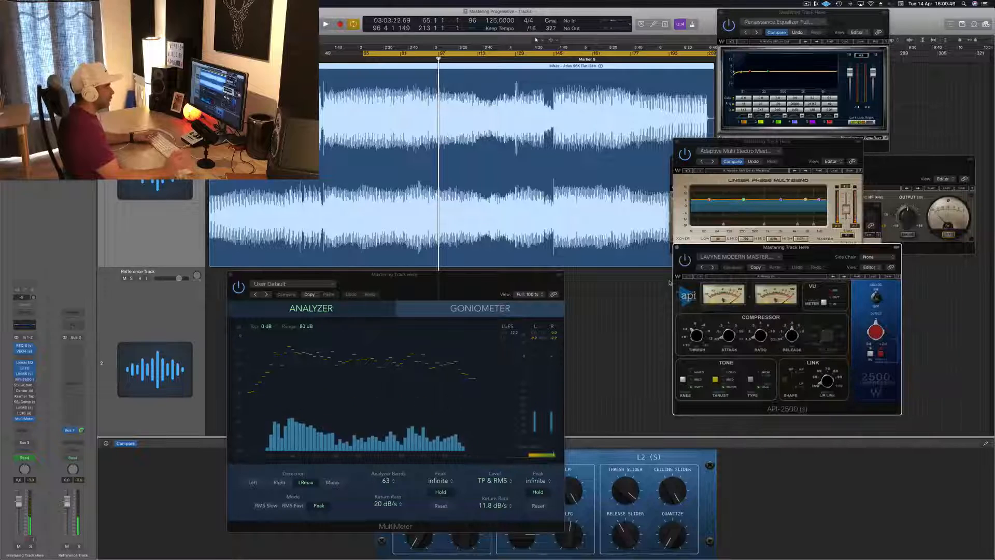
{"action": "key", "text": "space"}
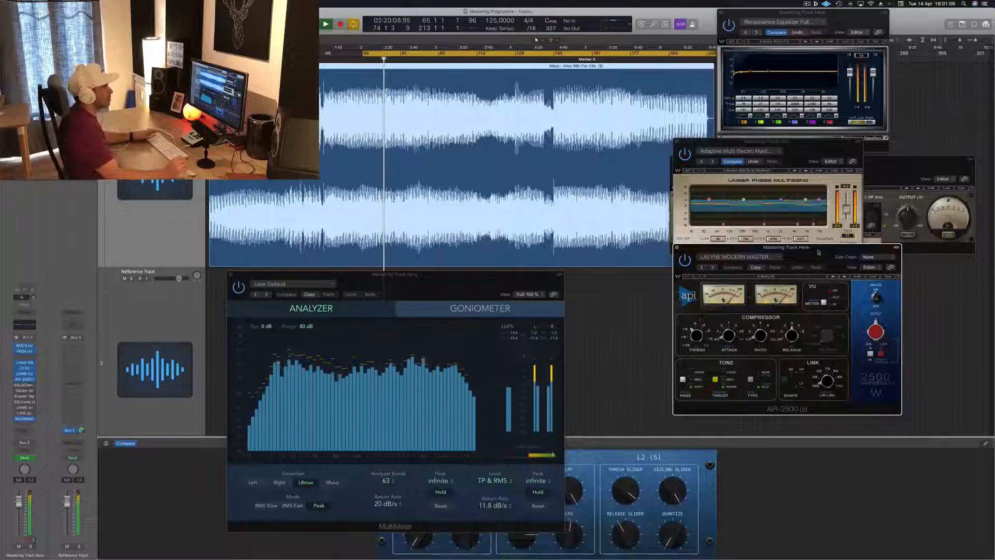
{"action": "left_click_drag", "start_coordinate": [819, 253], "coordinate": [819, 254]}
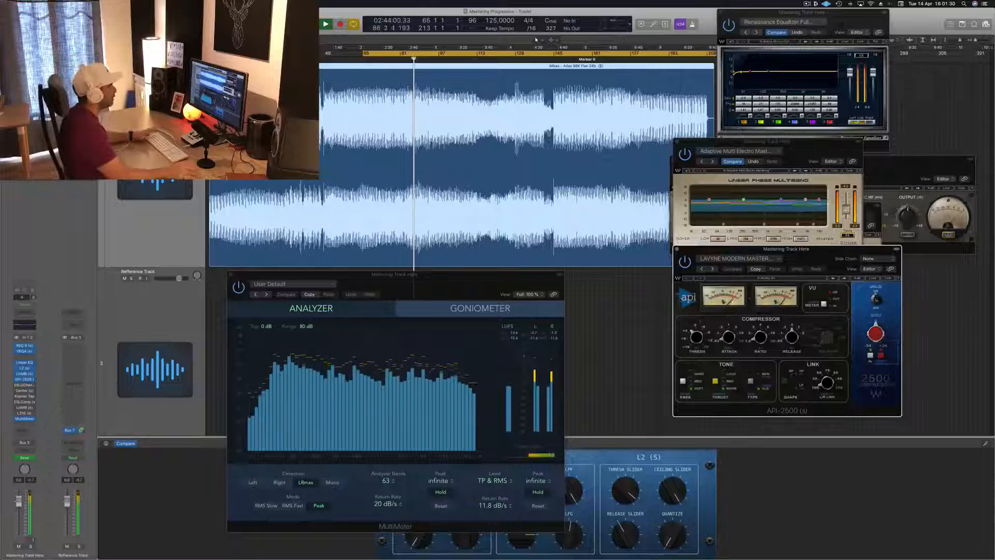
{"action": "left_click_drag", "start_coordinate": [447, 279], "coordinate": [440, 276]}
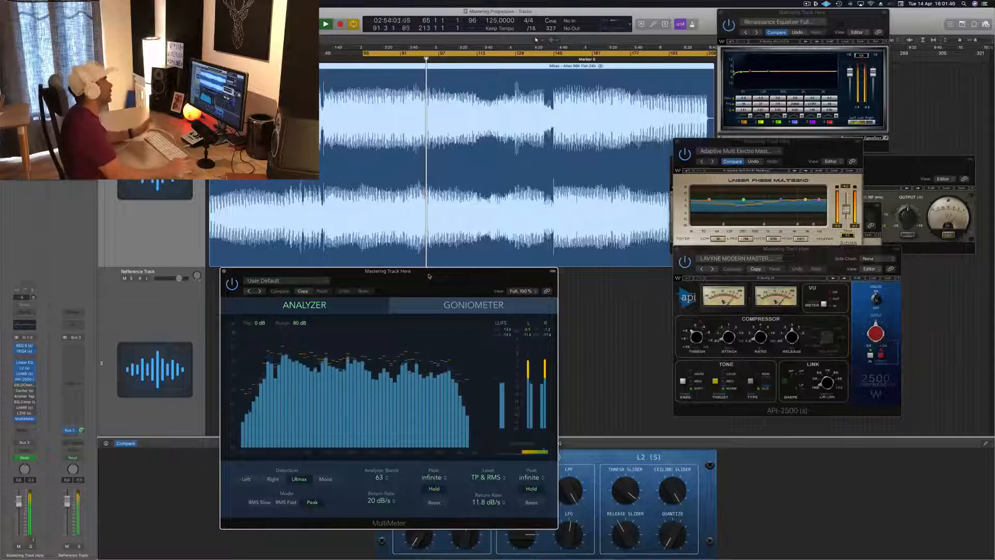
{"action": "key", "text": "space"}
{"action": "key", "text": "space"}
- Open the SSLGChannel of the mastering track, place its window over the waveform, and look through its preset options without loading one
{"action": "left_click", "coordinate": [23, 385]}
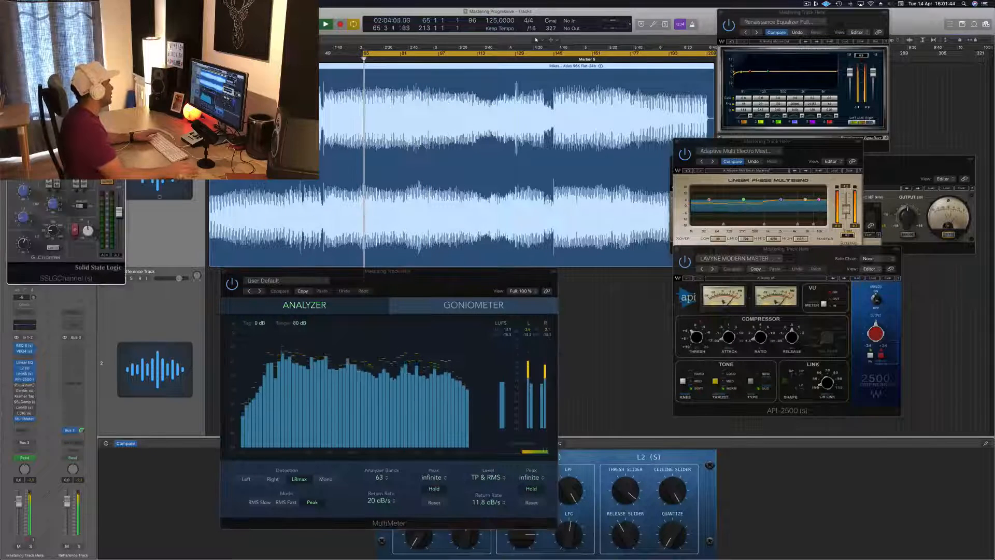
{"action": "left_click_drag", "start_coordinate": [92, 19], "coordinate": [440, 114]}
{"action": "left_click", "coordinate": [438, 122]}
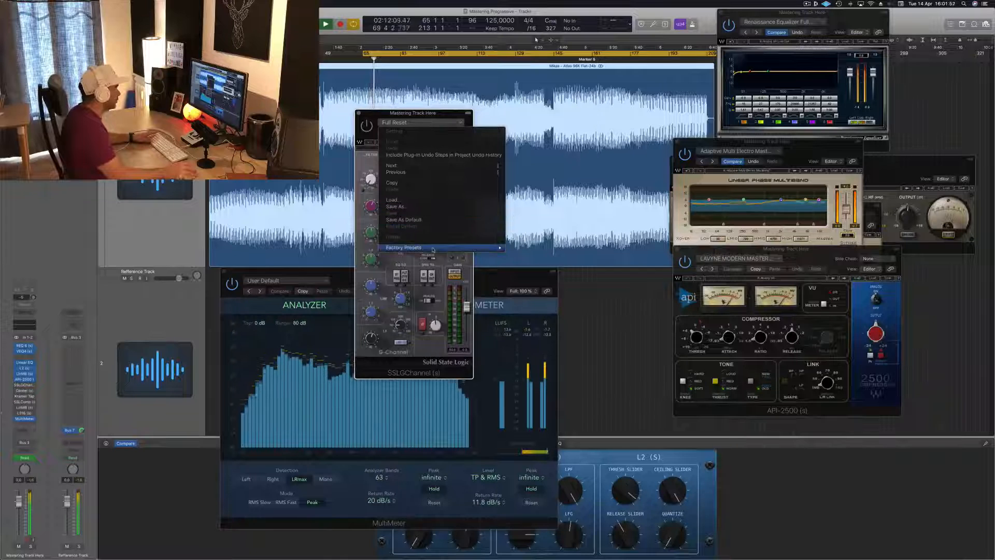
{"action": "mouse_move", "coordinate": [433, 248]}
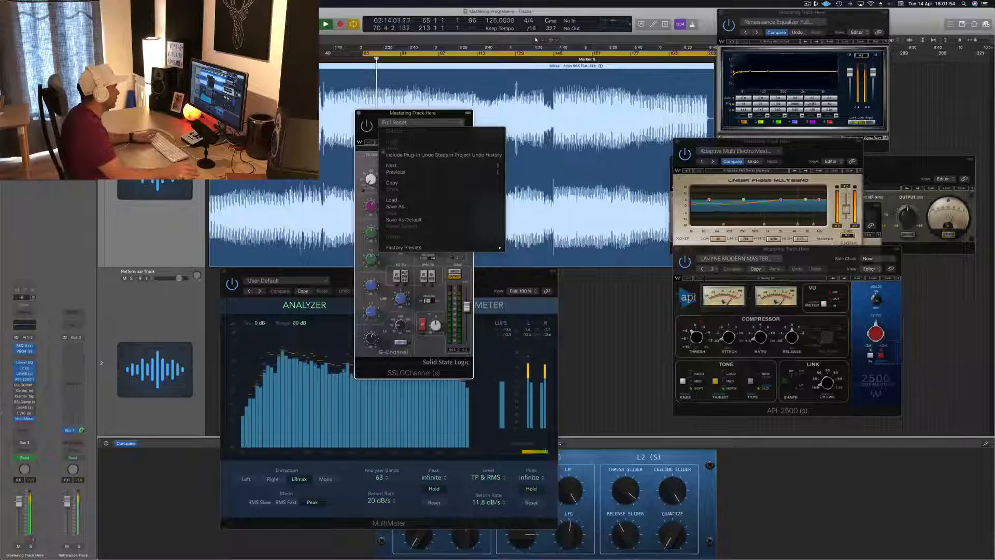
{"action": "left_click", "coordinate": [369, 160]}
{"action": "left_click", "coordinate": [421, 123]}
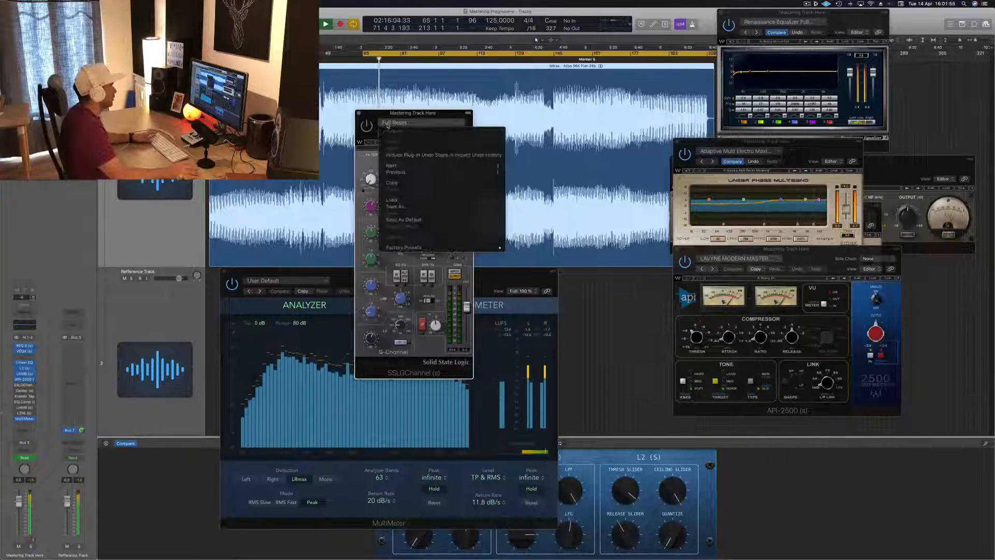
{"action": "left_click", "coordinate": [371, 206]}
- Adjust the high-frequency EQ gain of the SSLGChannel, replay the loop, and toggle the plug-in's bypass
{"action": "left_click_drag", "start_coordinate": [371, 206], "coordinate": [371, 211]}
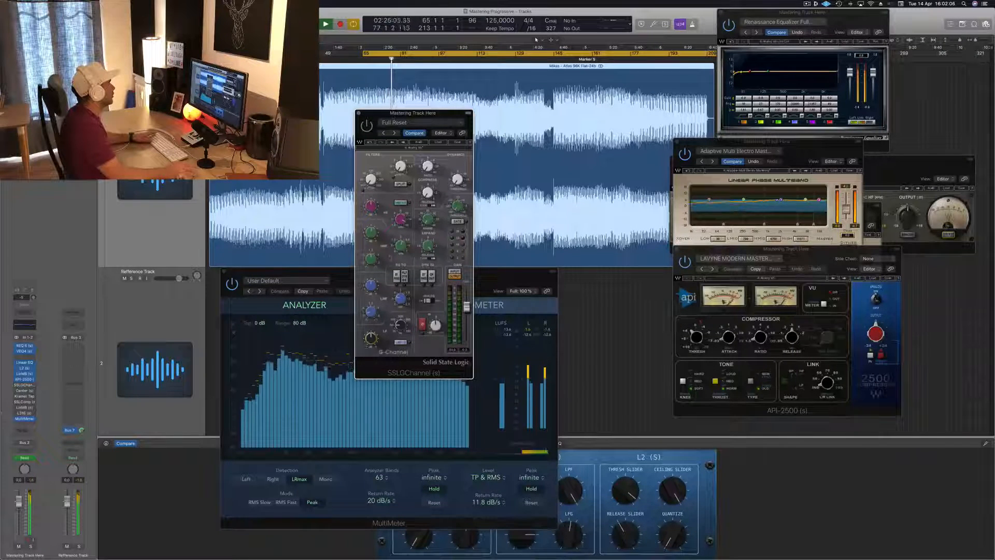
{"action": "key", "text": "space"}
{"action": "key", "text": "space"}
{"action": "left_click", "coordinate": [367, 127]}
- Audition the loop with the SSLGChannel active and its window placed beside the LinMB, close that window, and restart playback
{"action": "left_click_drag", "start_coordinate": [394, 113], "coordinate": [439, 112]}
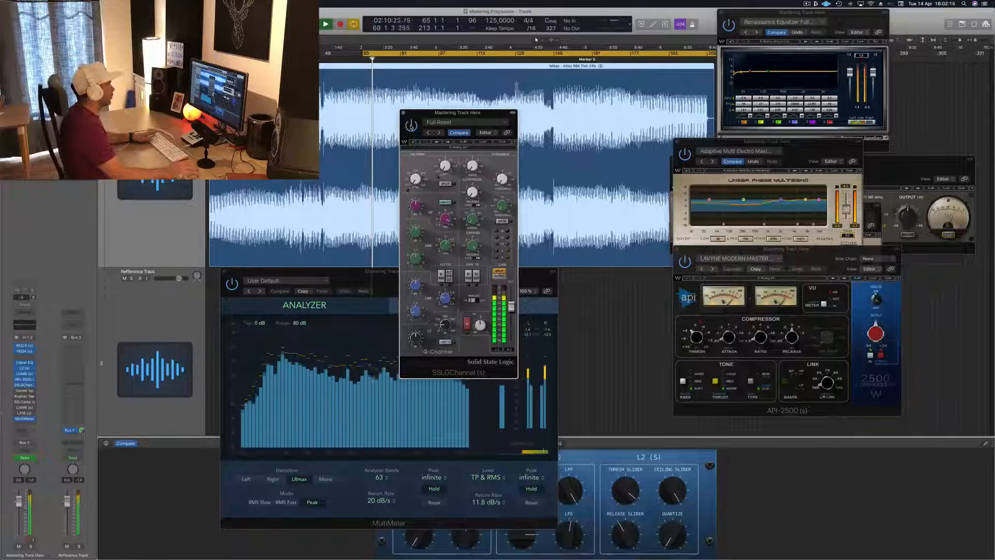
{"action": "left_click_drag", "start_coordinate": [474, 114], "coordinate": [501, 131]}
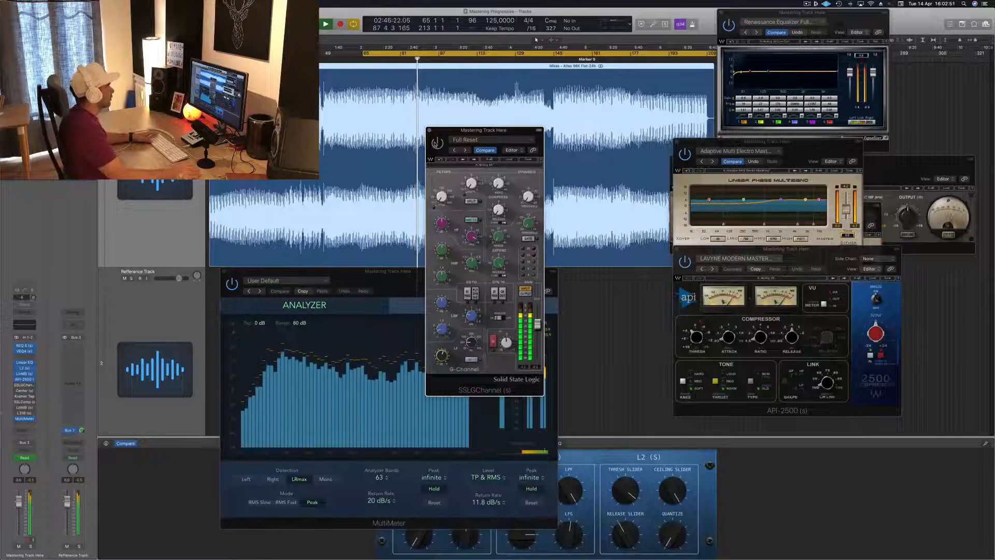
{"action": "left_click_drag", "start_coordinate": [446, 136], "coordinate": [487, 193]}
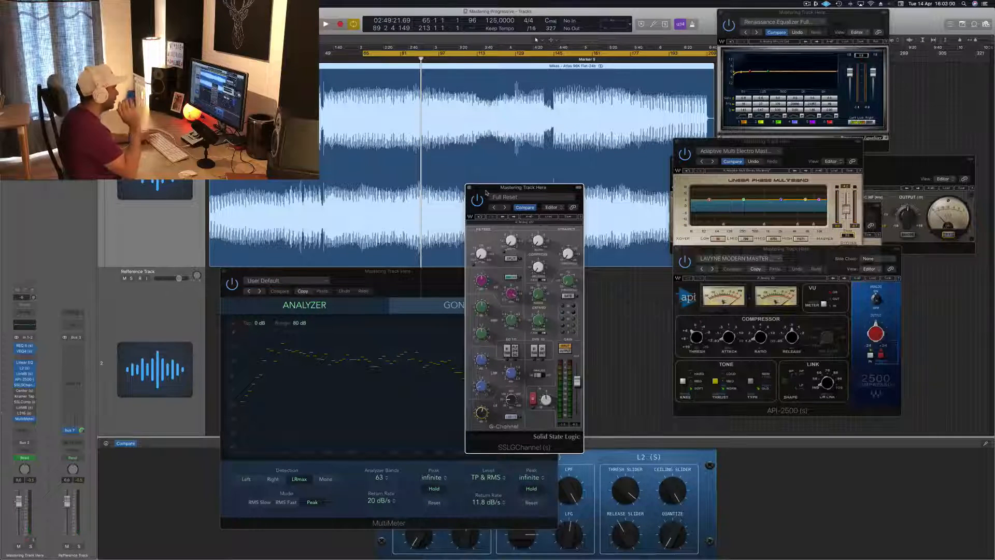
{"action": "key", "text": "space"}
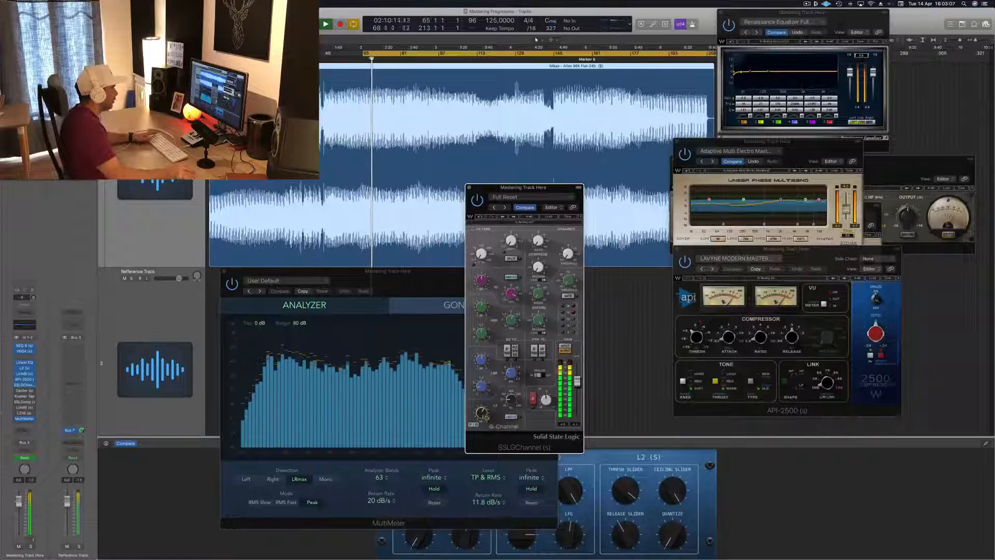
{"action": "left_click_drag", "start_coordinate": [542, 189], "coordinate": [629, 154]}
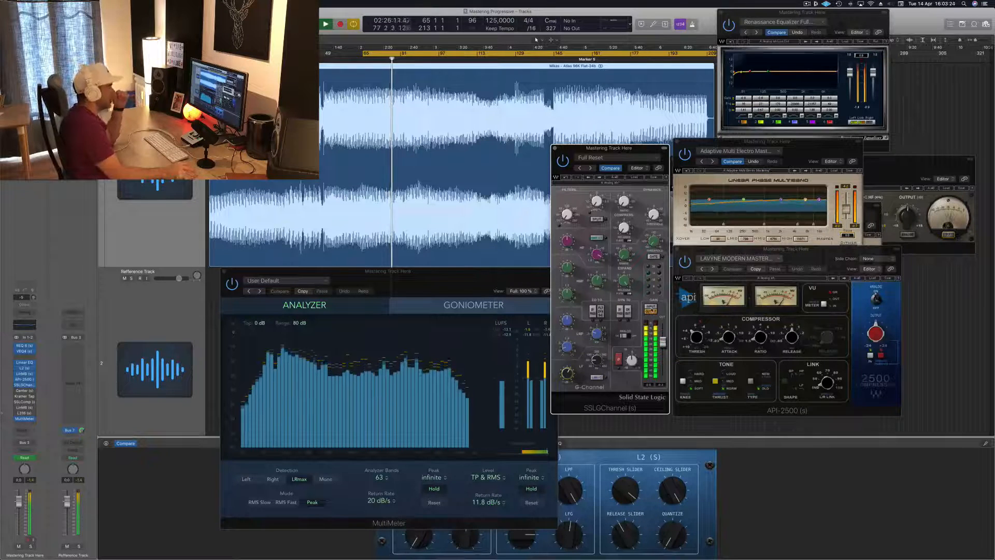
{"action": "left_click_drag", "start_coordinate": [637, 151], "coordinate": [639, 147]}
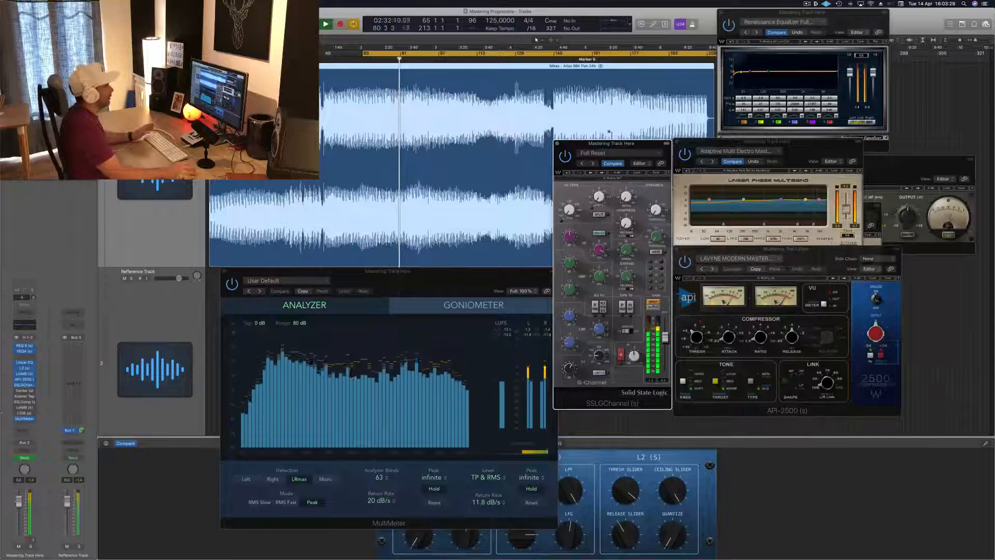
{"action": "left_click", "coordinate": [557, 143]}
{"action": "key", "text": "space"}
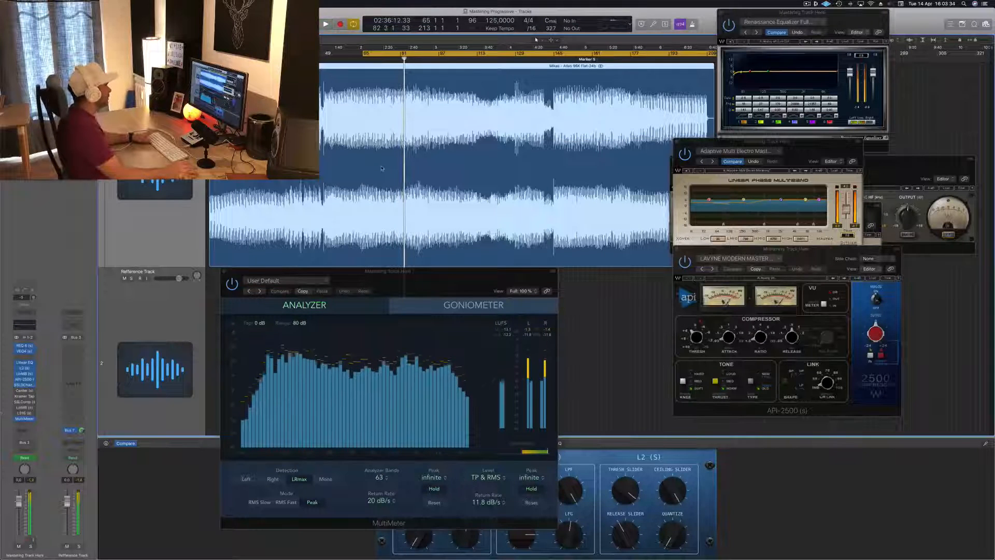
{"action": "key", "text": "space"}
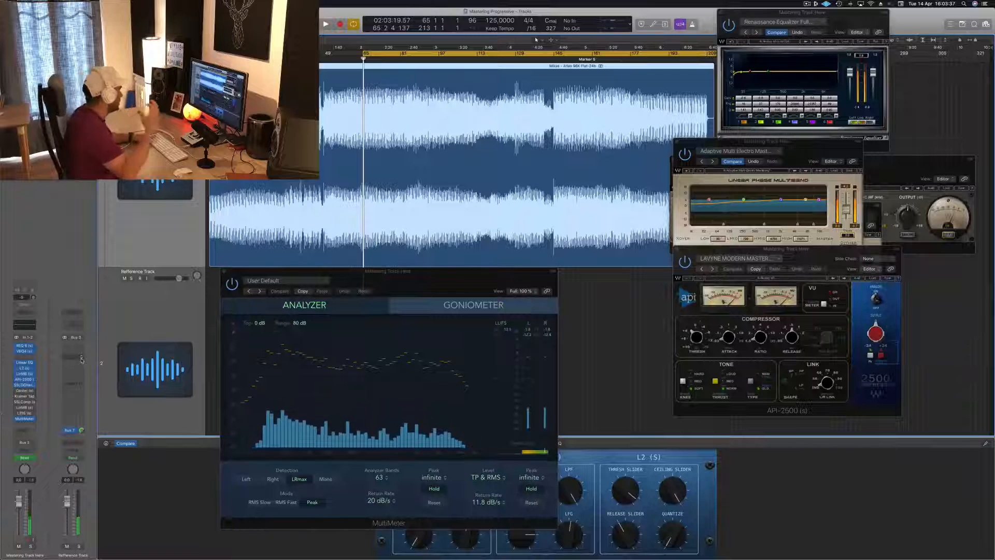
{"action": "key", "text": "space"}
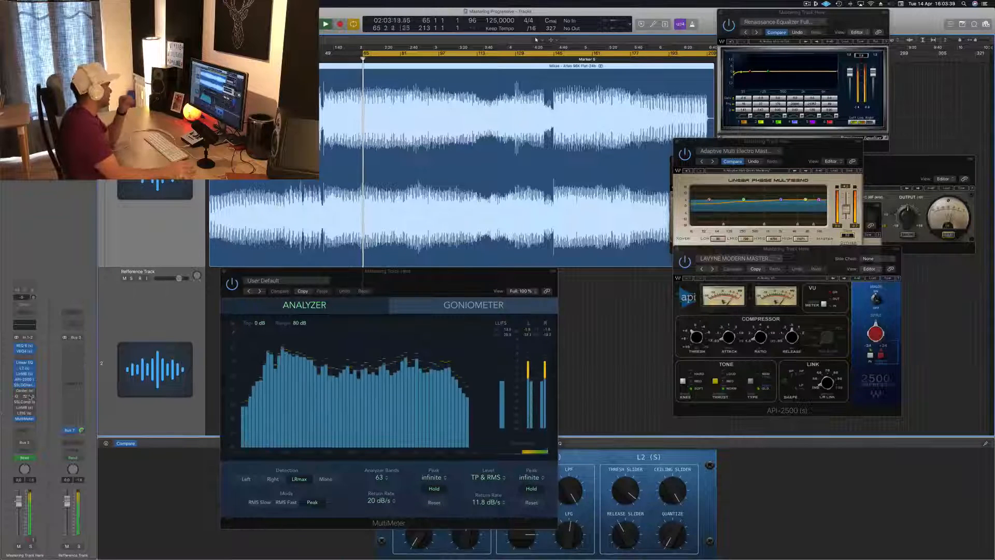
- Open the Center plug-in over the MultiMeter, activate it, and raise its Sides fader slightly
{"action": "left_click", "coordinate": [24, 390]}
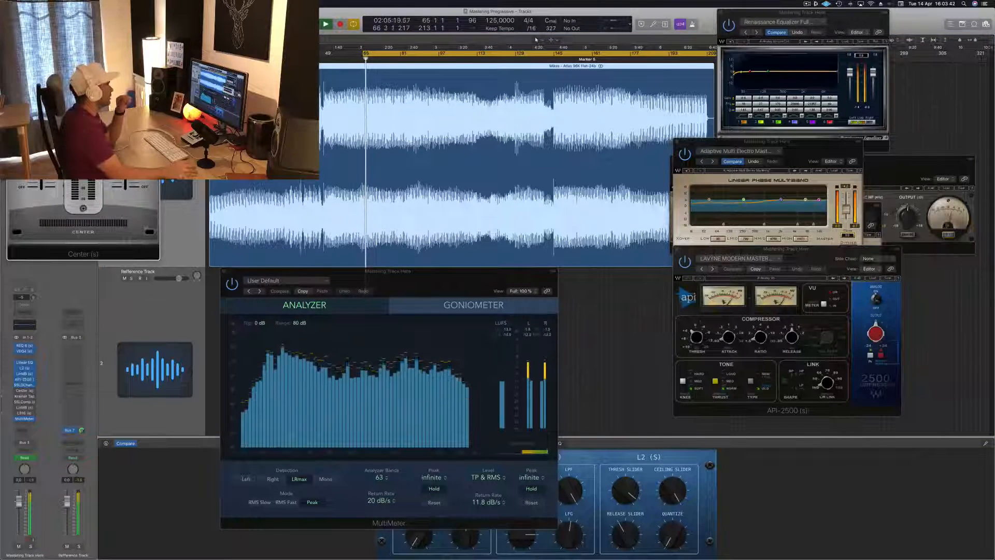
{"action": "left_click_drag", "start_coordinate": [124, 254], "coordinate": [544, 397]}
{"action": "left_click_drag", "start_coordinate": [546, 257], "coordinate": [546, 268]}
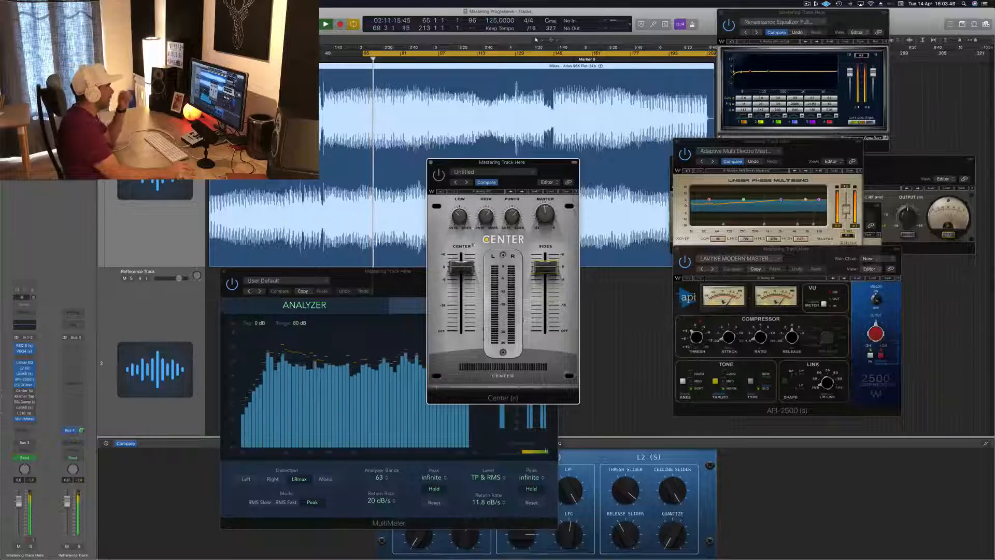
{"action": "left_click_drag", "start_coordinate": [542, 170], "coordinate": [547, 170]}
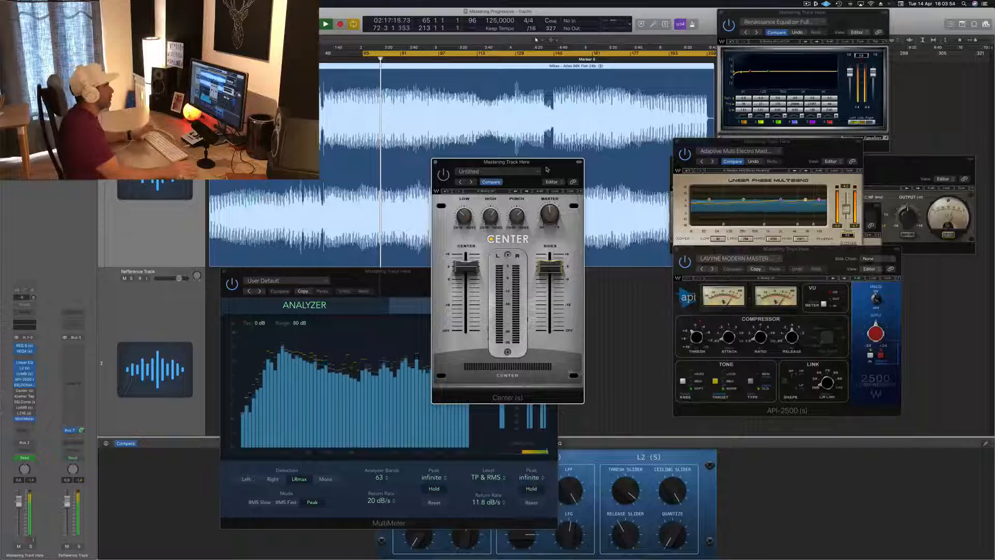
{"action": "left_click_drag", "start_coordinate": [547, 169], "coordinate": [550, 168]}
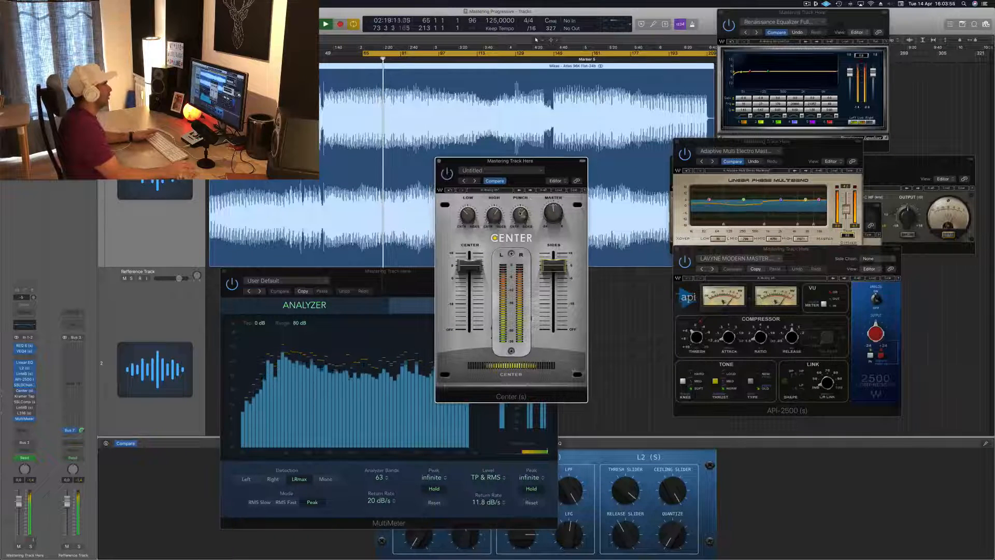
{"action": "mouse_move", "coordinate": [553, 266]}
{"action": "left_mouse_down"}
{"action": "mouse_move", "coordinate": [553, 254]}
{"action": "mouse_move", "coordinate": [554, 265]}
{"action": "left_mouse_up"}
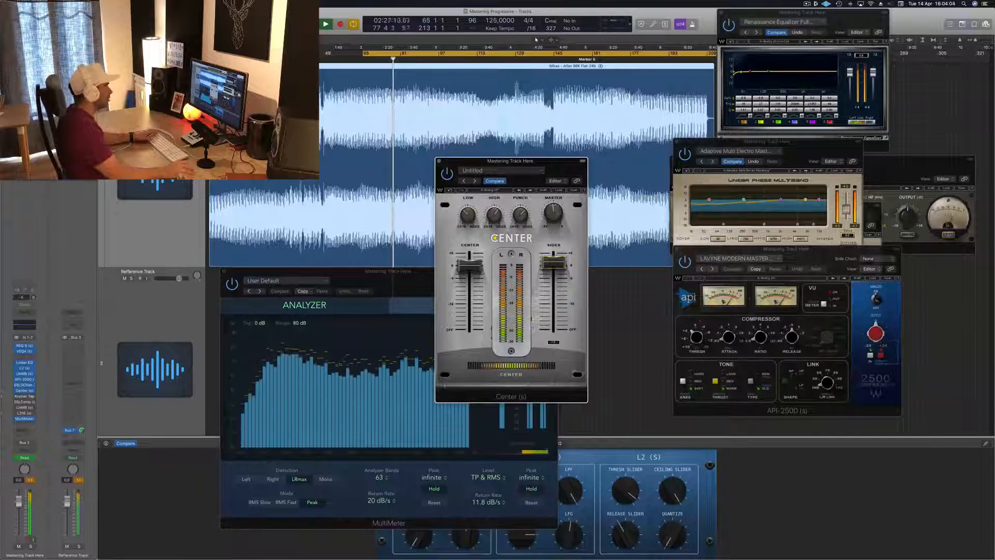
- Fine-tune the Sides fader of the Center plug-in during playback, repositioning its window, and close the plug-in
{"action": "left_click_drag", "start_coordinate": [554, 263], "coordinate": [554, 261]}
{"action": "left_click", "coordinate": [470, 266]}
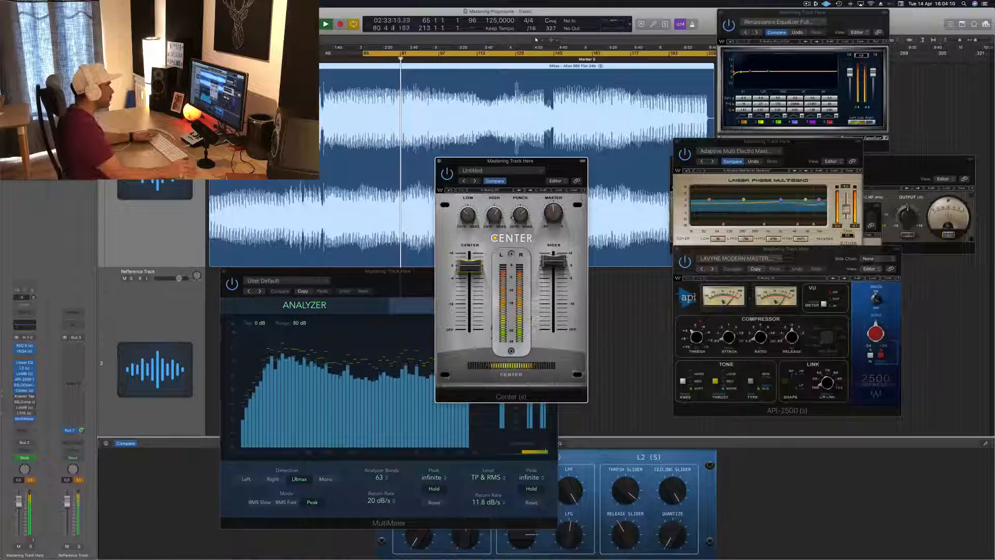
{"action": "left_click_drag", "start_coordinate": [556, 166], "coordinate": [575, 164]}
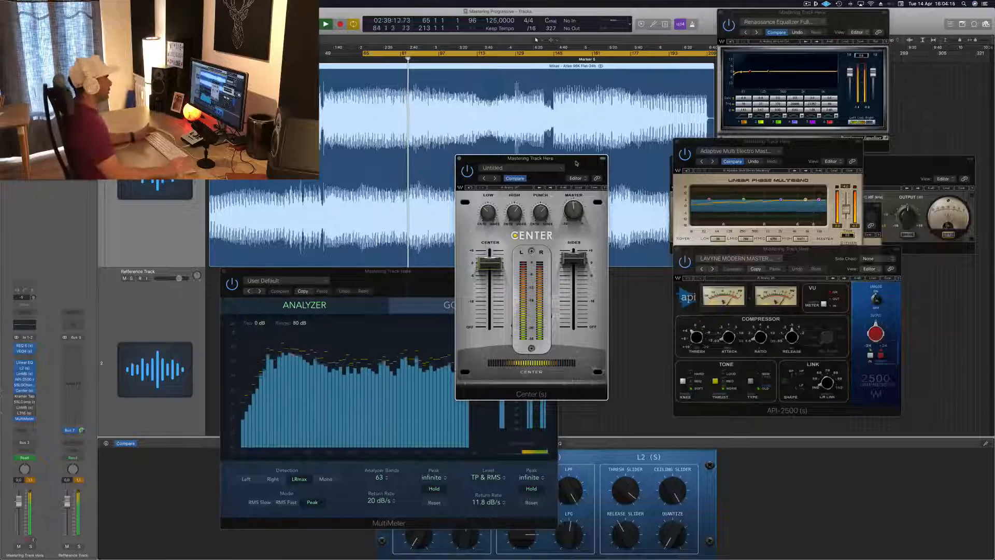
{"action": "left_click_drag", "start_coordinate": [587, 163], "coordinate": [611, 155]}
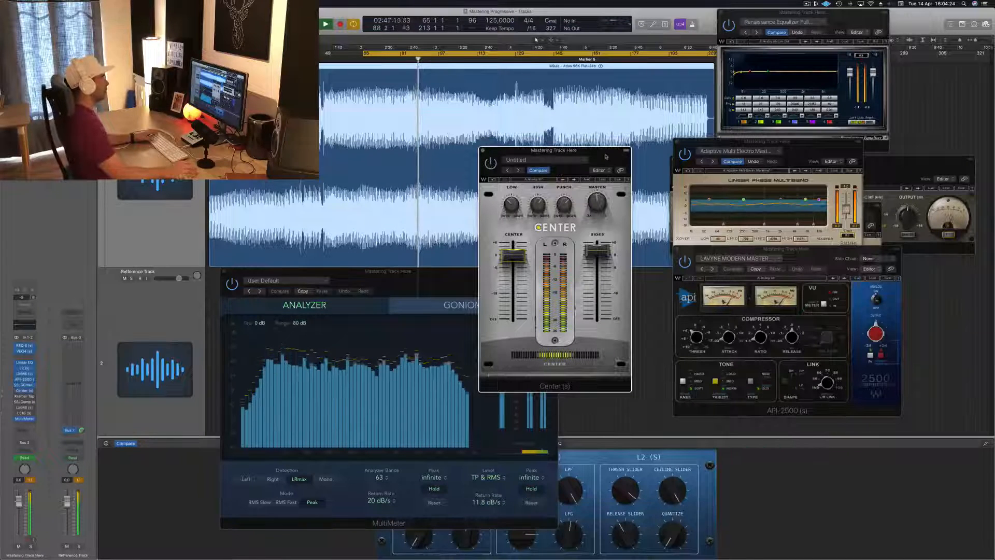
{"action": "left_click_drag", "start_coordinate": [607, 157], "coordinate": [596, 161]}
{"action": "left_click_drag", "start_coordinate": [586, 257], "coordinate": [586, 259]}
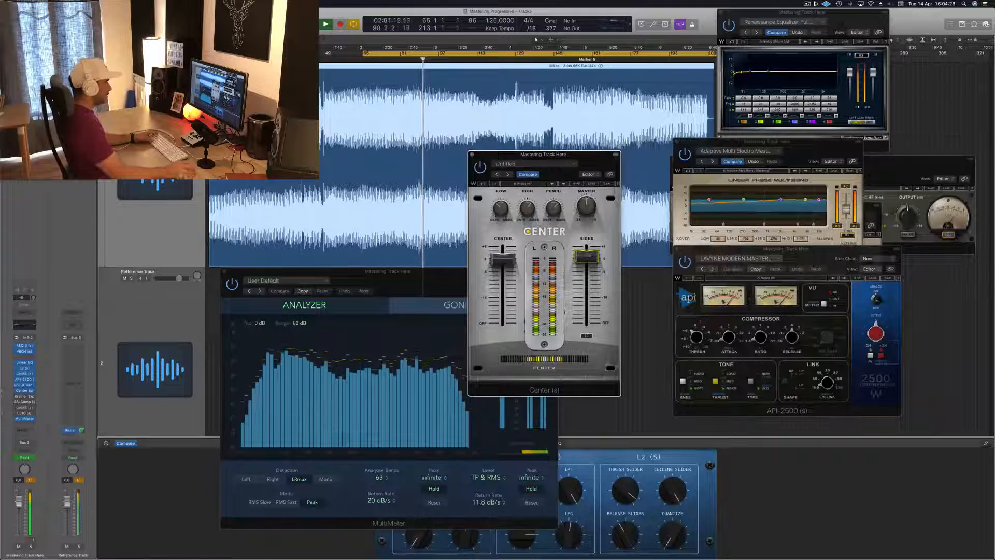
{"action": "left_click", "coordinate": [471, 154]}
- Replay the loop with the Kramer Tape open over the MultiMeter, raise its record level slightly, activate it, and close its window
{"action": "key", "text": "Return"}
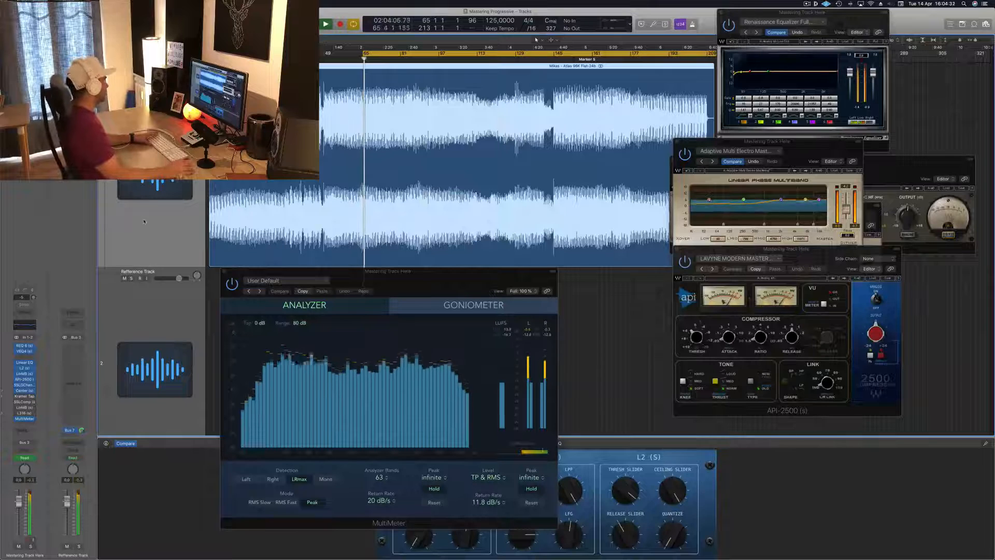
{"action": "left_click", "coordinate": [24, 397]}
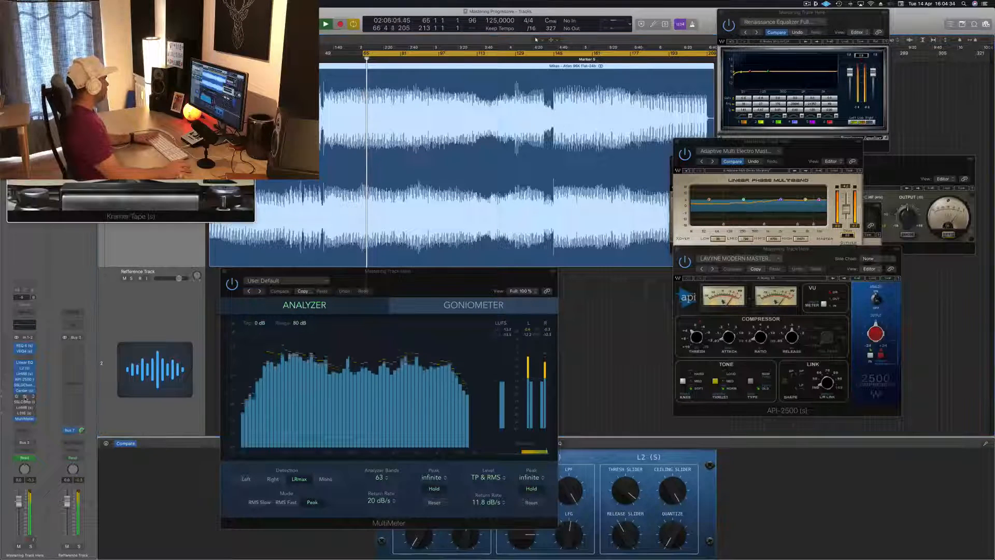
{"action": "left_click", "coordinate": [570, 254]}
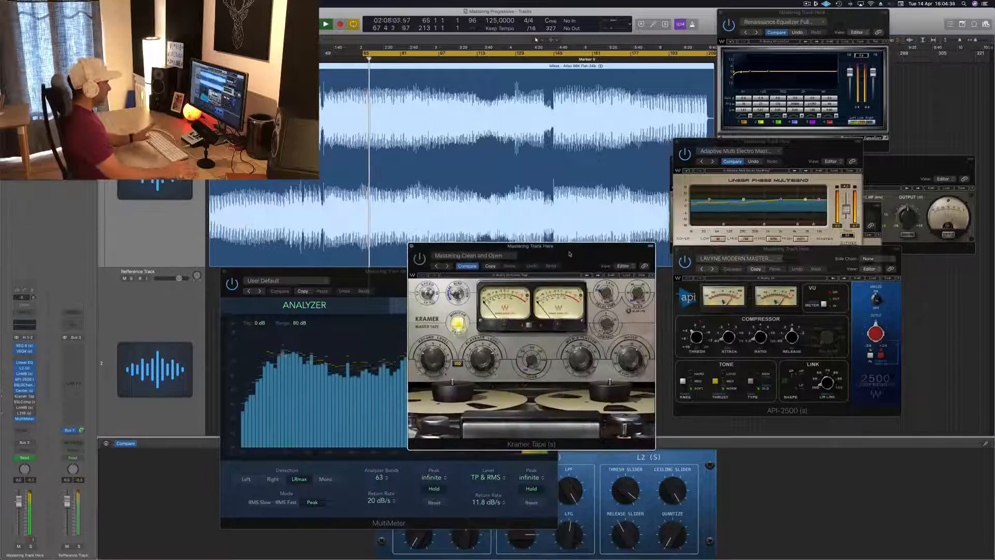
{"action": "left_click_drag", "start_coordinate": [569, 254], "coordinate": [584, 256]}
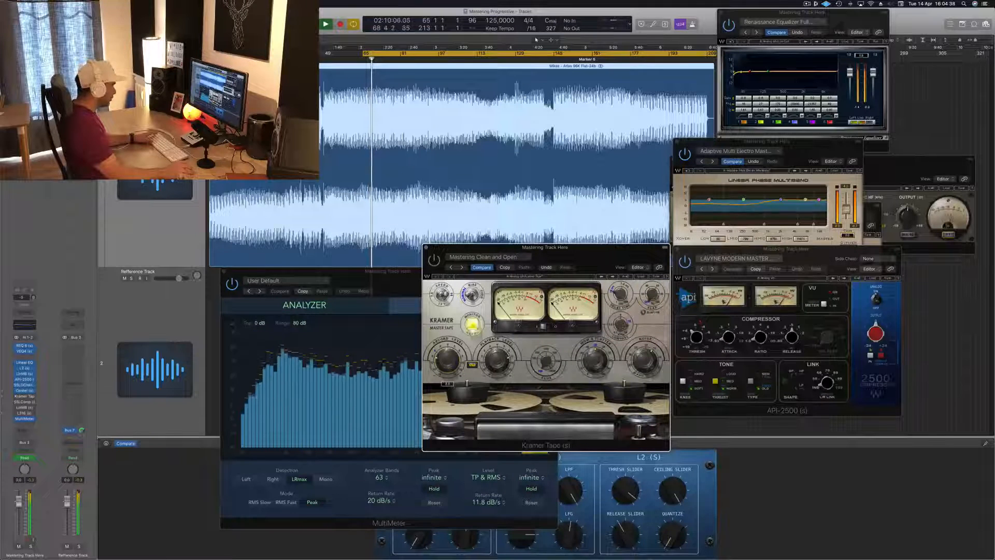
{"action": "left_click_drag", "start_coordinate": [446, 360], "coordinate": [447, 353]}
{"action": "left_click", "coordinate": [434, 260]}
{"action": "left_click_drag", "start_coordinate": [656, 252], "coordinate": [657, 233]}
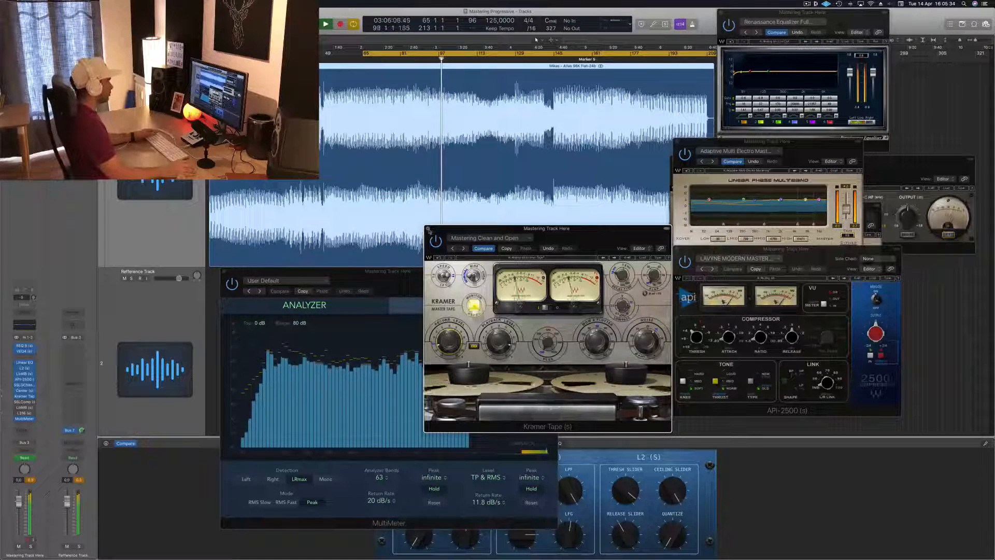
{"action": "key", "text": "super+w"}
- Open the SSLComp over the API-2500, audition it from the loop start, and nudge the MultiMeter window aside
{"action": "left_click", "coordinate": [25, 402]}
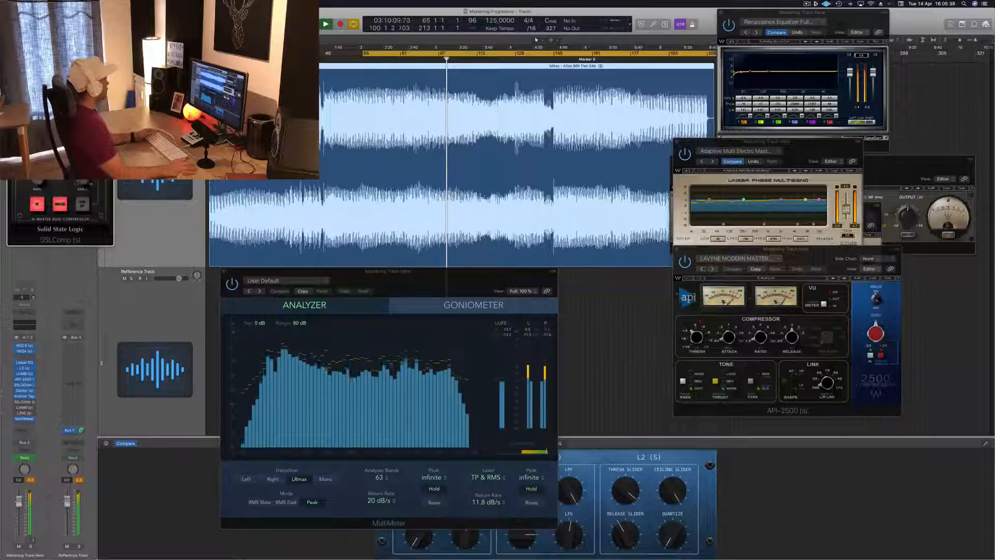
{"action": "left_click_drag", "start_coordinate": [73, 21], "coordinate": [755, 226]}
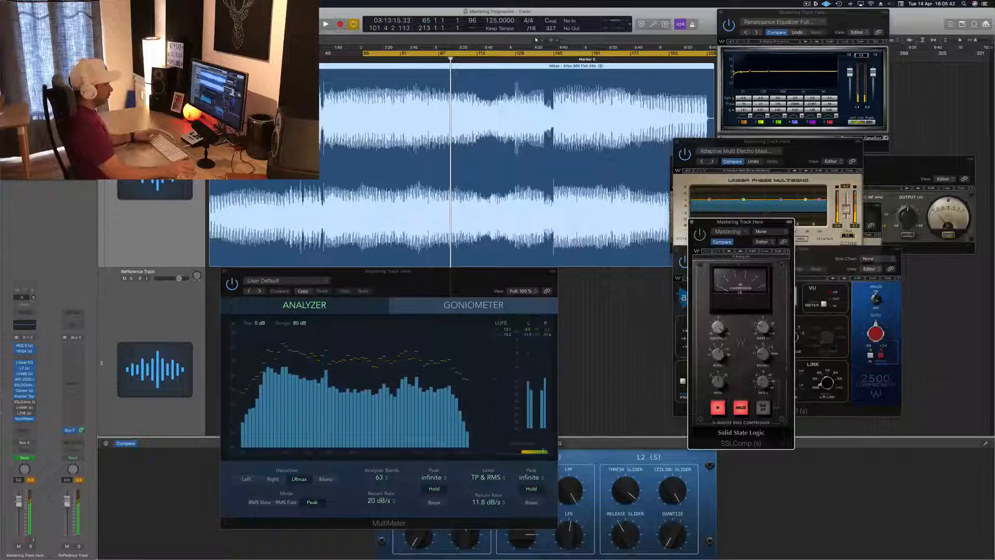
{"action": "key", "text": "space"}
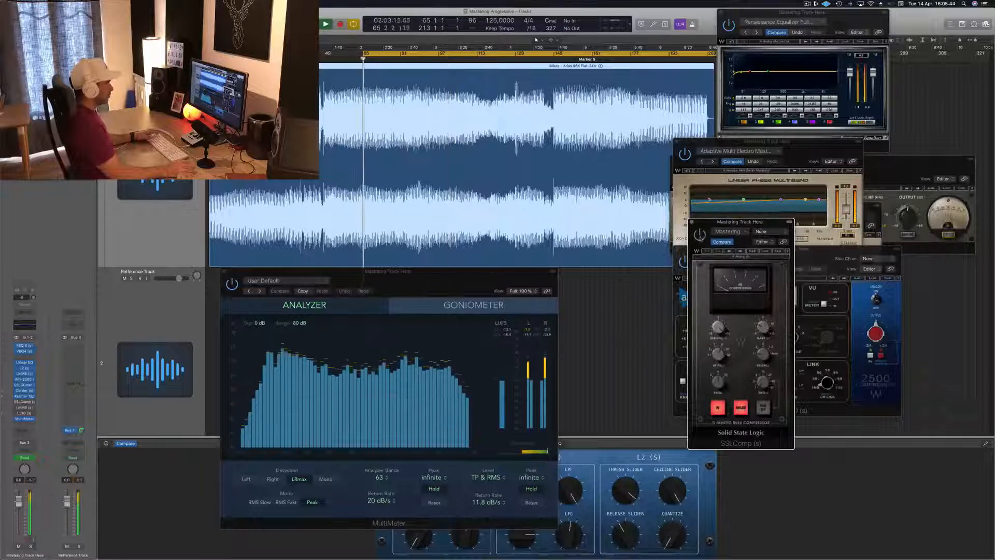
{"action": "left_click_drag", "start_coordinate": [715, 225], "coordinate": [712, 225]}
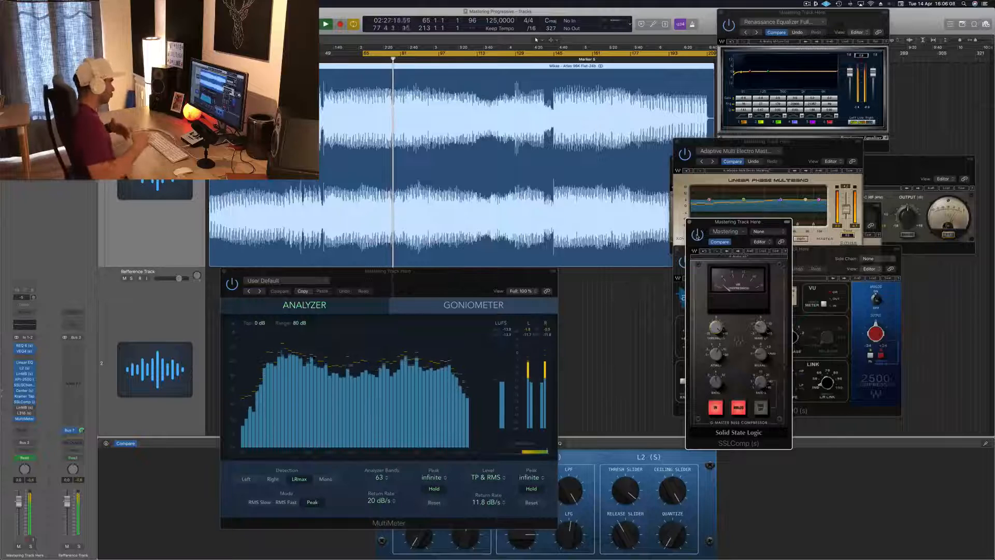
{"action": "left_click_drag", "start_coordinate": [489, 279], "coordinate": [433, 275]}
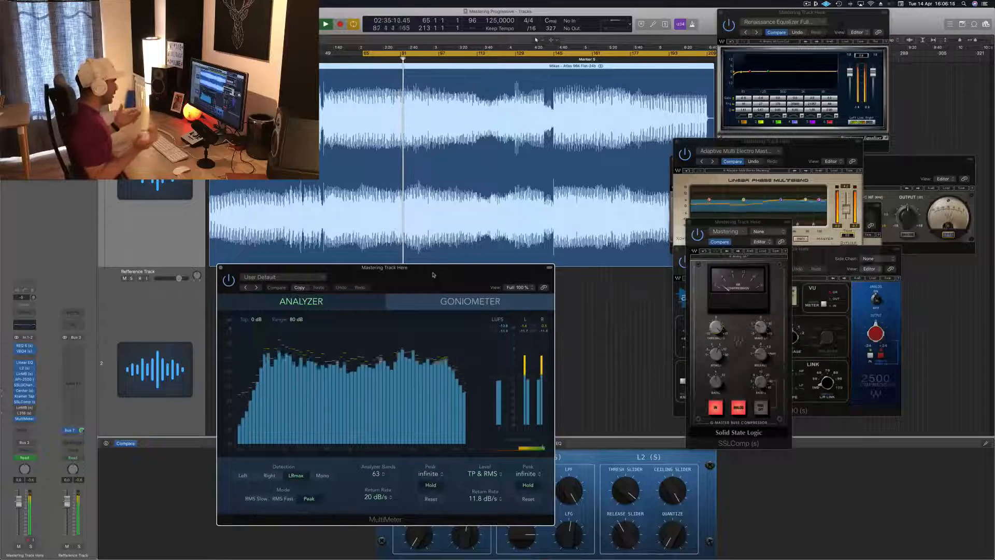
{"action": "left_click_drag", "start_coordinate": [433, 275], "coordinate": [430, 279]}
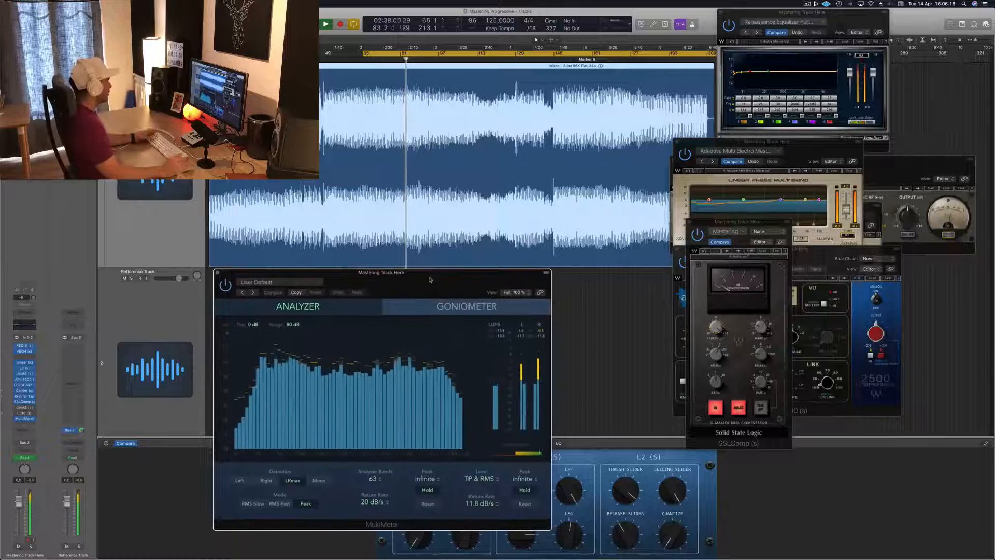
- Open the second LinMB with the Multi Opto Mastering preset between the MultiMeter and SSLComp, and audition it from the loop start
{"action": "left_click", "coordinate": [24, 408]}
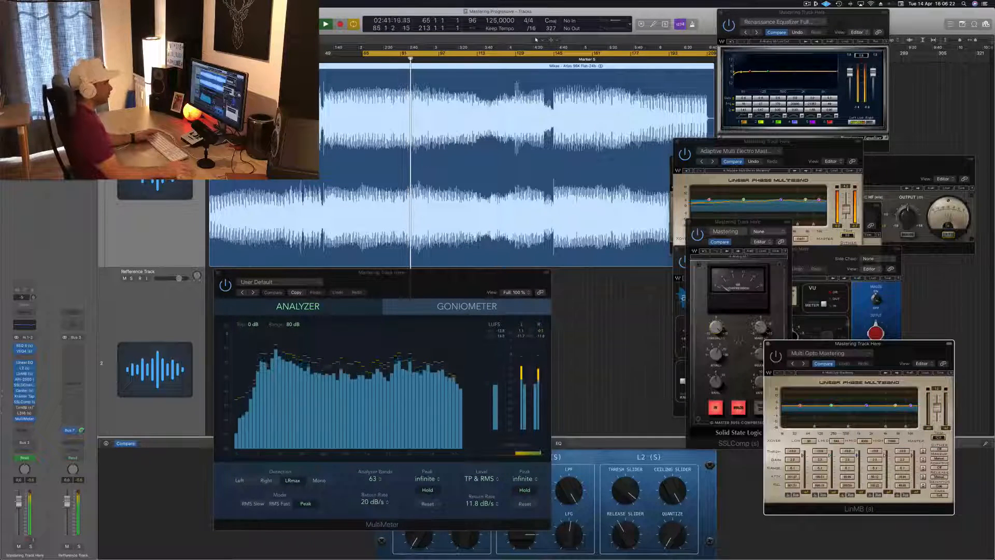
{"action": "left_click_drag", "start_coordinate": [856, 344], "coordinate": [569, 278]}
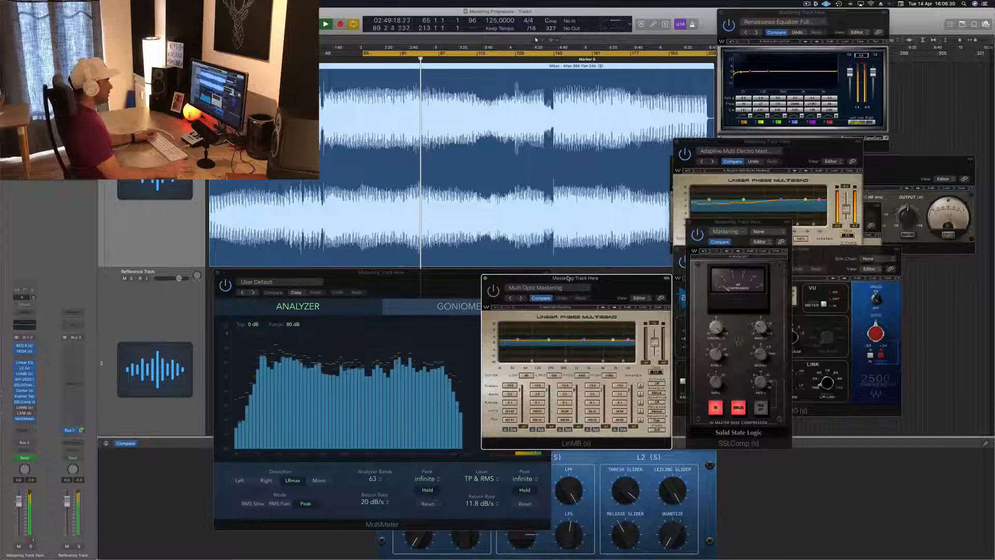
{"action": "left_click_drag", "start_coordinate": [632, 278], "coordinate": [631, 273]}
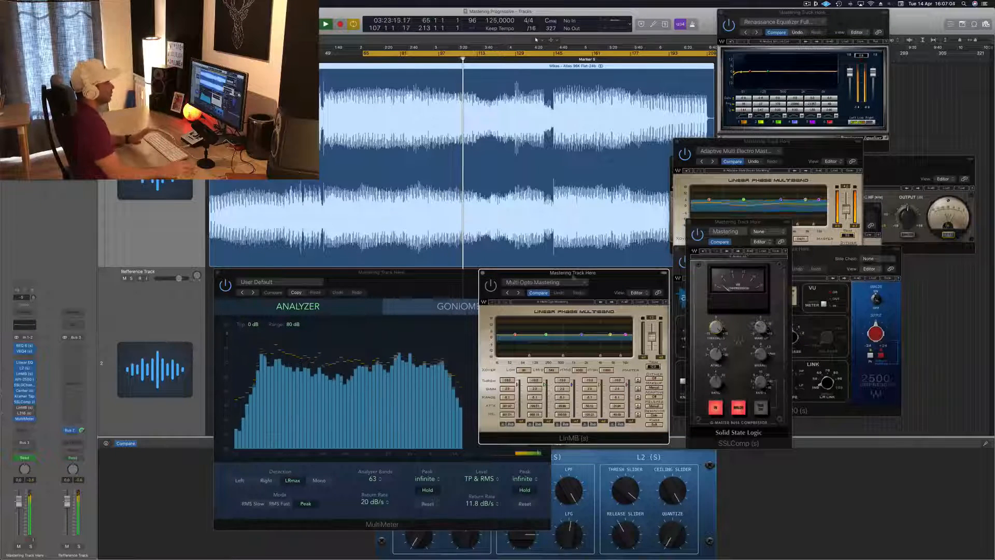
{"action": "left_click_drag", "start_coordinate": [608, 277], "coordinate": [602, 278]}
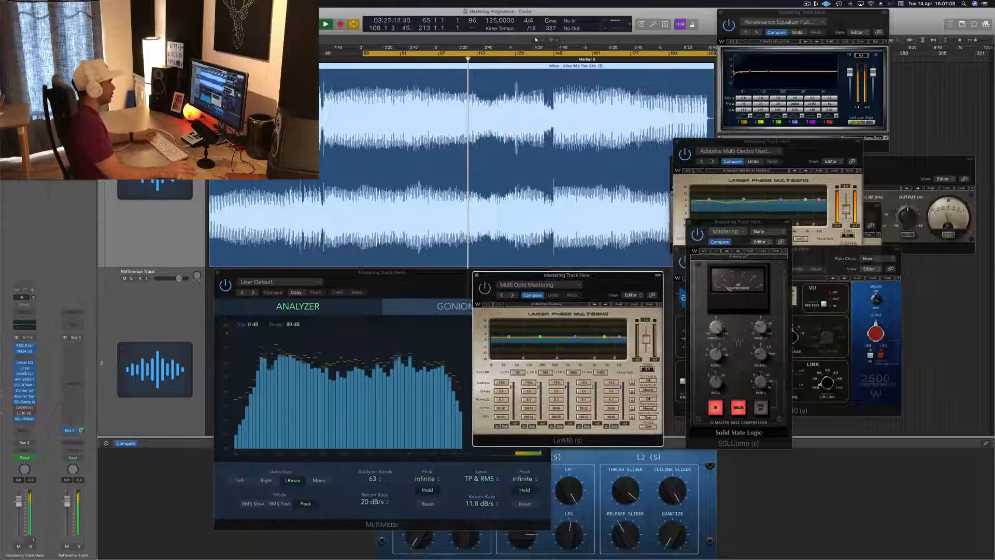
{"action": "left_click_drag", "start_coordinate": [505, 280], "coordinate": [500, 280]}
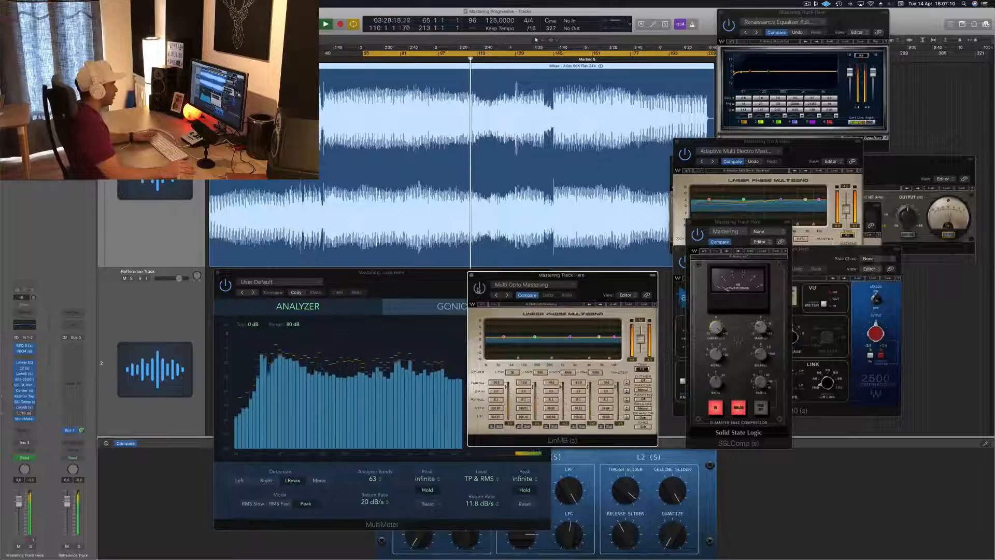
{"action": "left_click_drag", "start_coordinate": [611, 288], "coordinate": [608, 287]}
{"action": "key", "text": "space"}
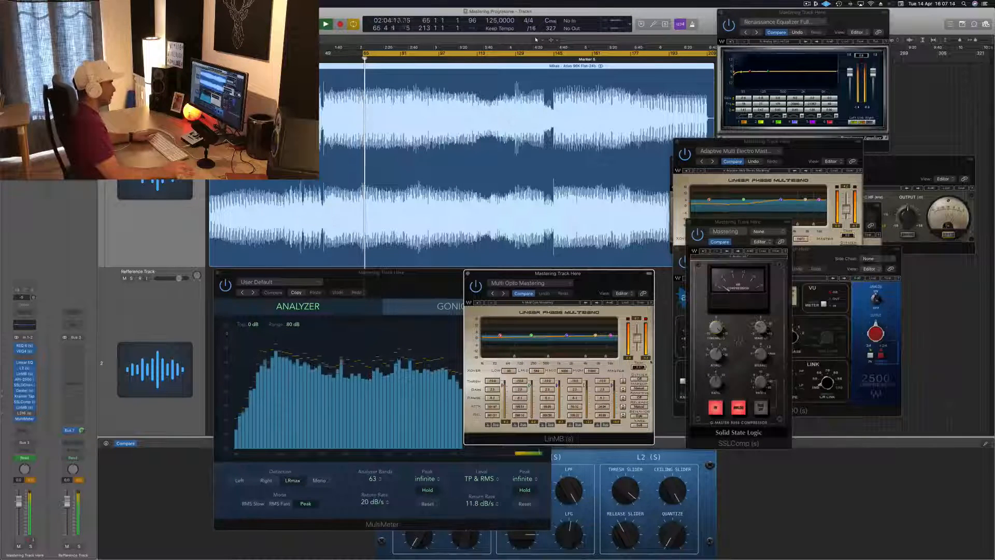
- Continue auditioning the loop through the Multi Opto Mastering LinMB and move its window over the SSLComp
{"action": "left_click_drag", "start_coordinate": [602, 285], "coordinate": [611, 283]}
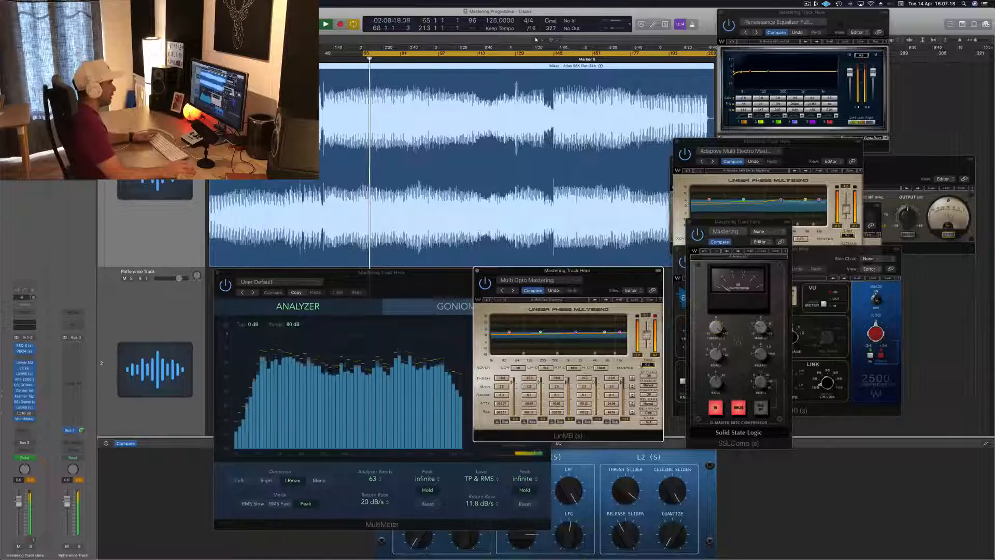
{"action": "left_click_drag", "start_coordinate": [624, 272], "coordinate": [645, 276]}
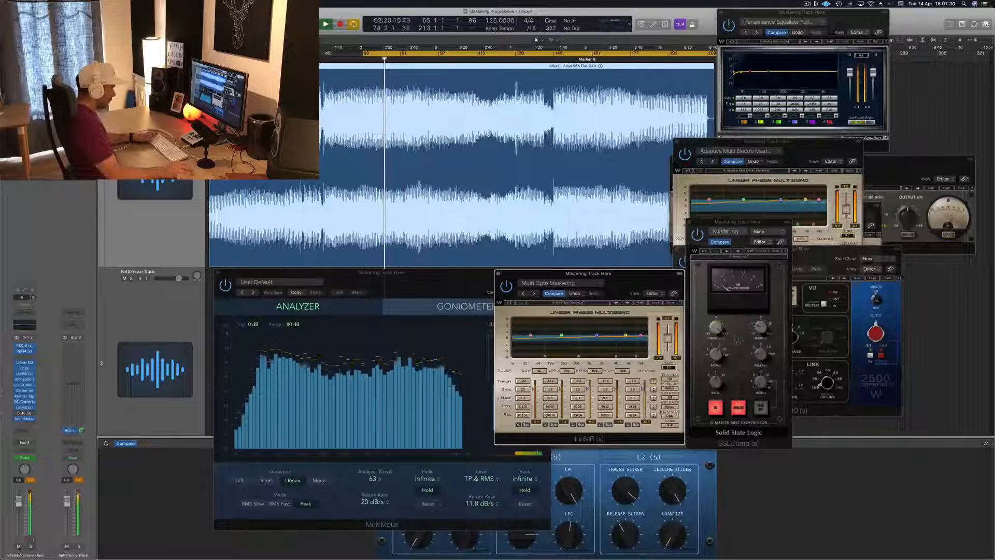
{"action": "mouse_move", "coordinate": [633, 286]}
{"action": "left_mouse_down"}
{"action": "mouse_move", "coordinate": [605, 287]}
{"action": "mouse_move", "coordinate": [638, 286]}
{"action": "left_mouse_up"}
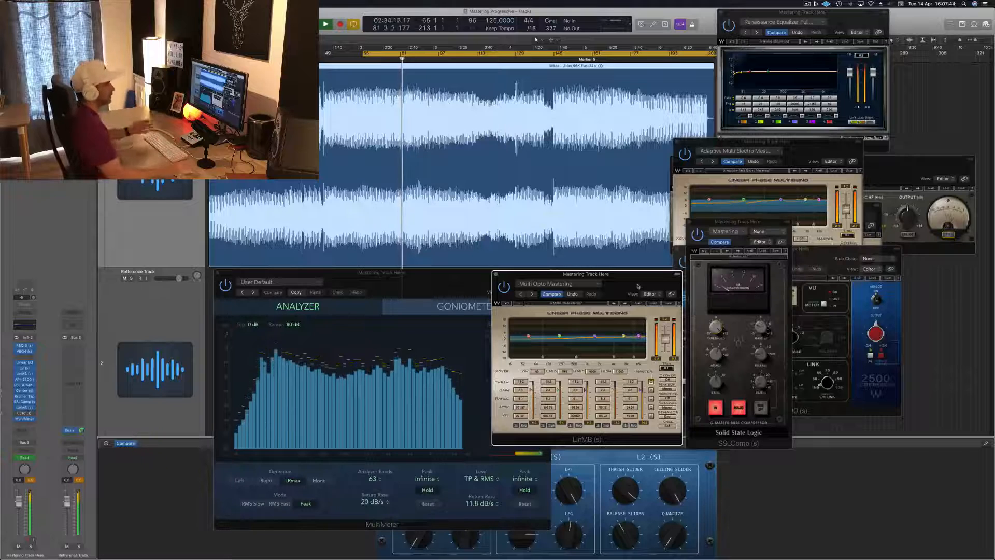
{"action": "left_click_drag", "start_coordinate": [626, 279], "coordinate": [627, 278]}
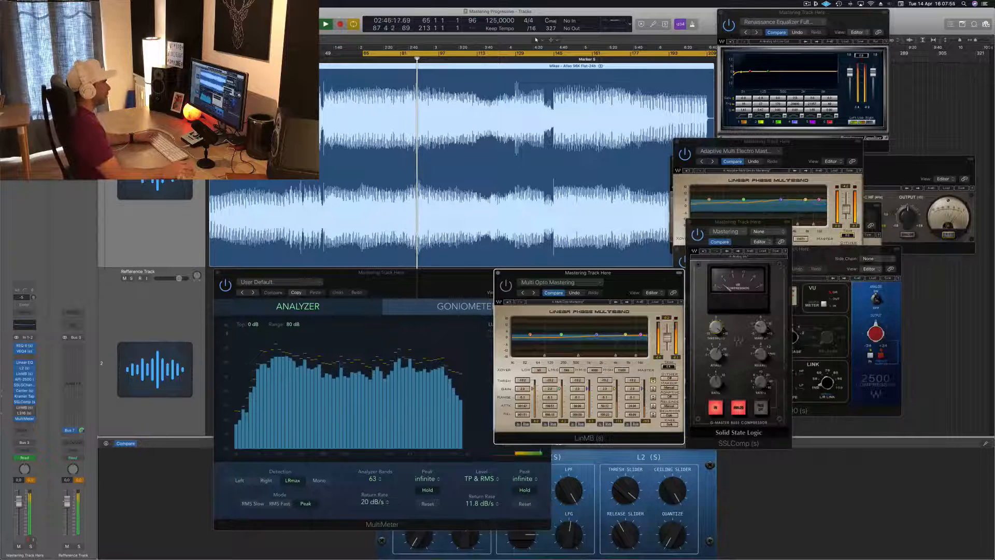
{"action": "left_click_drag", "start_coordinate": [628, 277], "coordinate": [733, 302]}
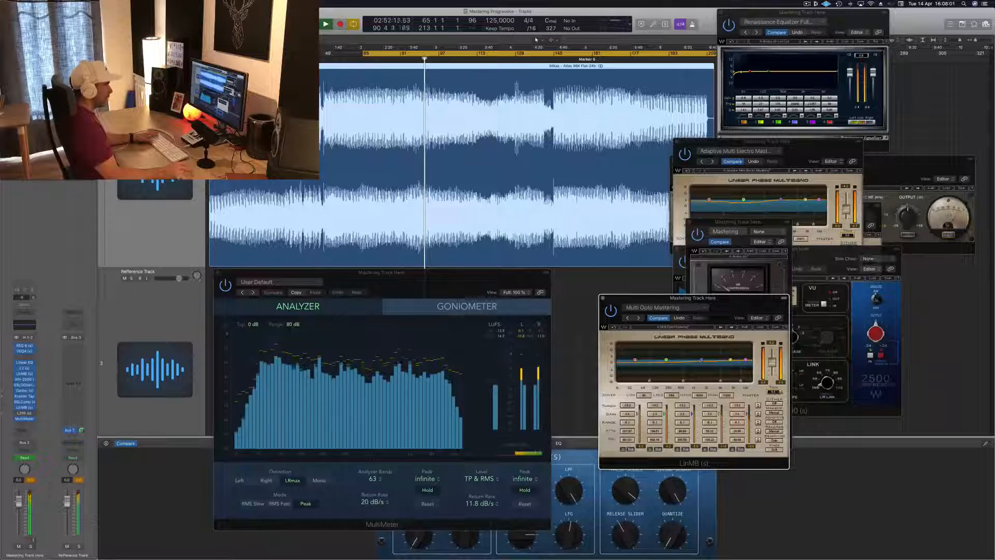
- Replay the loop with the LinMB over the SSLComp, dismiss the System Overload alert, and resume playback
{"action": "key", "text": "space"}
{"action": "key", "text": "space"}
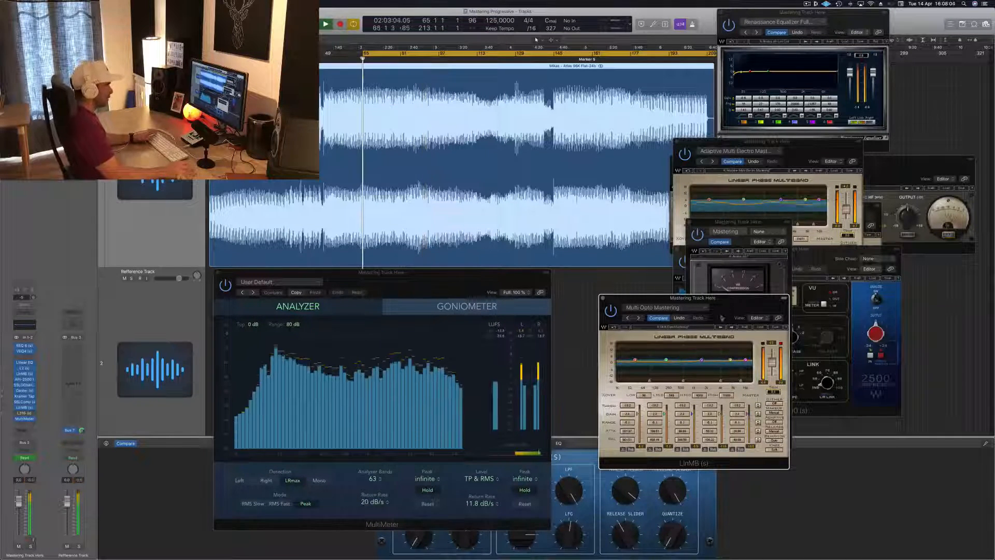
{"action": "left_click_drag", "start_coordinate": [739, 308], "coordinate": [724, 310]}
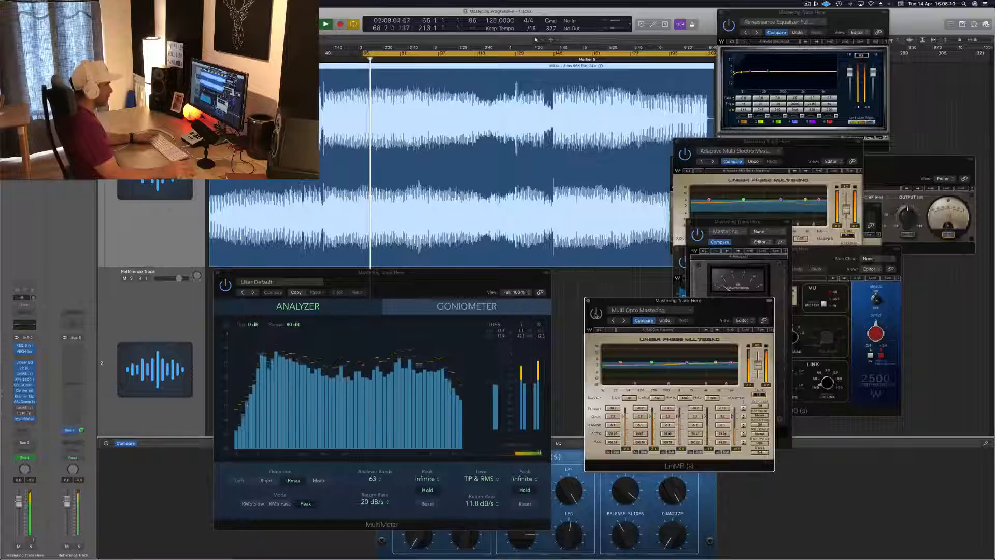
{"action": "left_click_drag", "start_coordinate": [725, 312], "coordinate": [737, 306]}
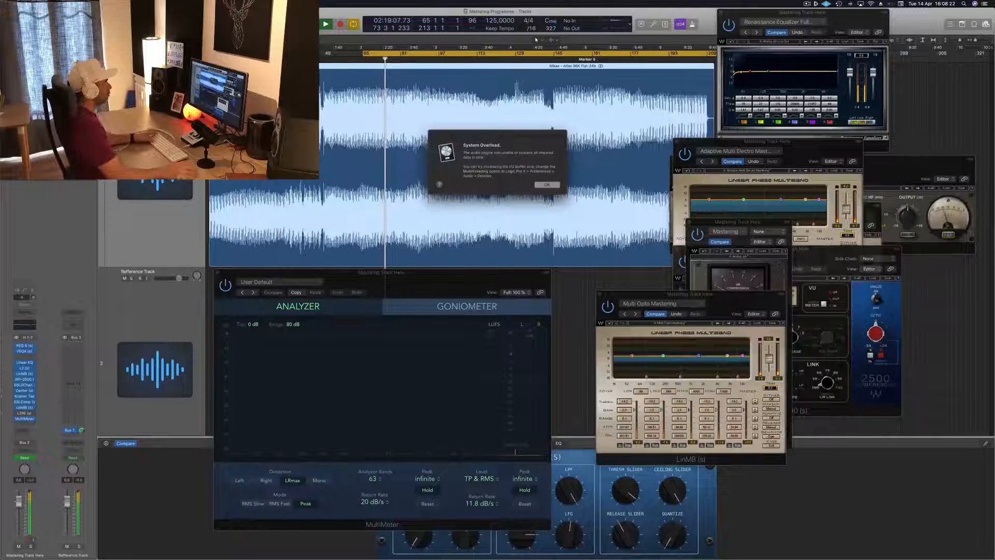
{"action": "left_click", "coordinate": [547, 186]}
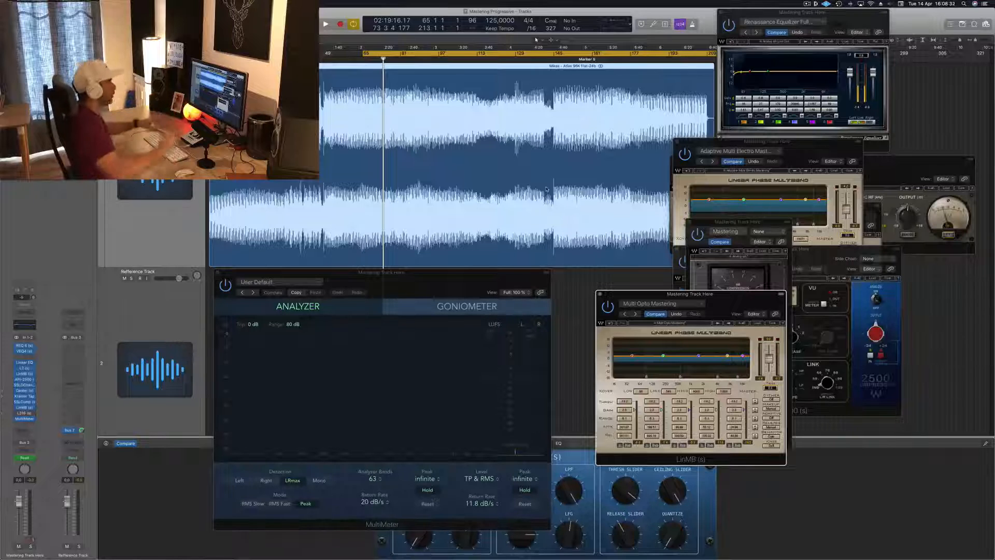
{"action": "key", "text": "space"}
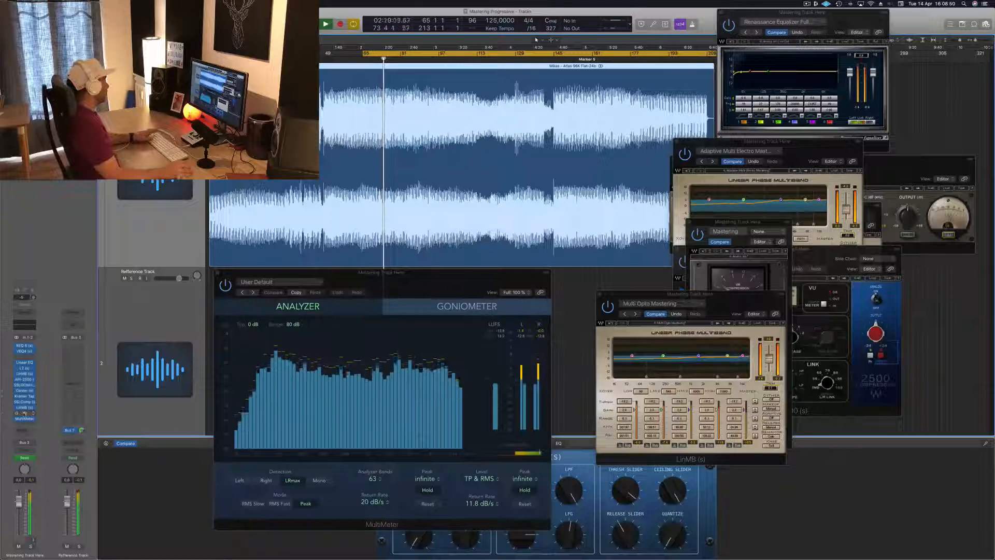
- Open the L316 limiter with the Basic 1 preset, place its window over the LinMB, and audition the loop through it
{"action": "left_click", "coordinate": [24, 413]}
{"action": "left_click_drag", "start_coordinate": [185, 26], "coordinate": [801, 151]}
{"action": "left_click_drag", "start_coordinate": [634, 187], "coordinate": [637, 185]}
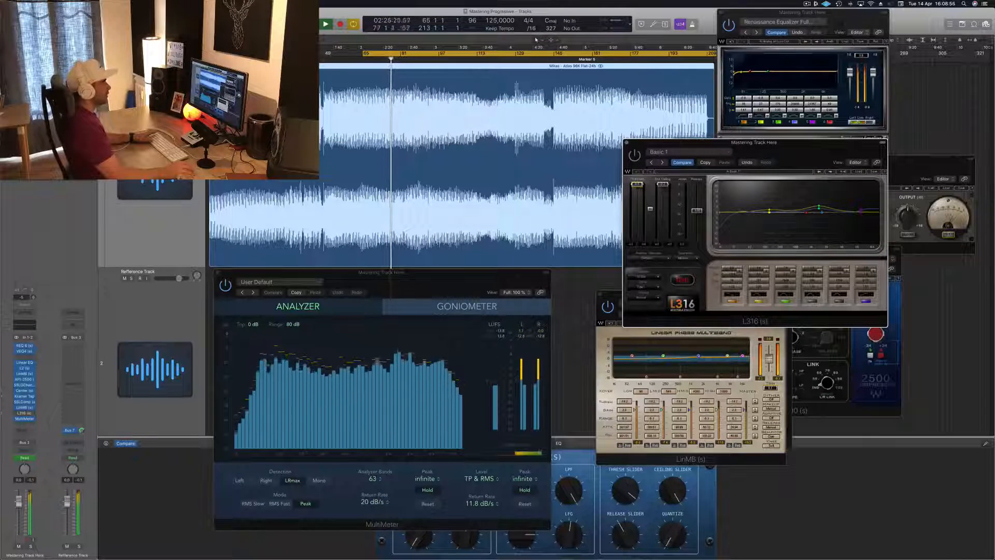
{"action": "left_click_drag", "start_coordinate": [803, 150], "coordinate": [766, 311]}
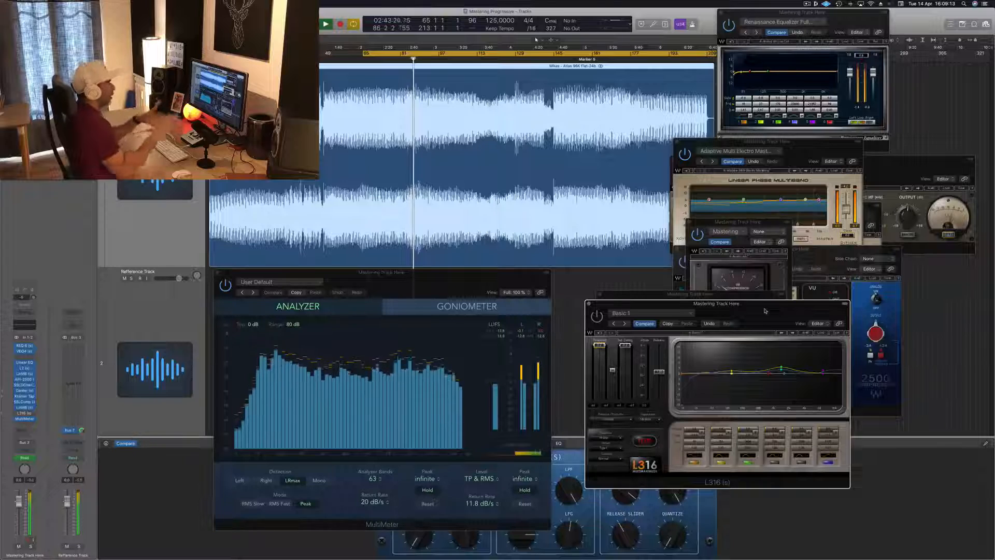
{"action": "mouse_move", "coordinate": [770, 310]}
{"action": "left_mouse_down"}
{"action": "mouse_move", "coordinate": [787, 298]}
{"action": "mouse_move", "coordinate": [774, 293]}
{"action": "left_mouse_up"}
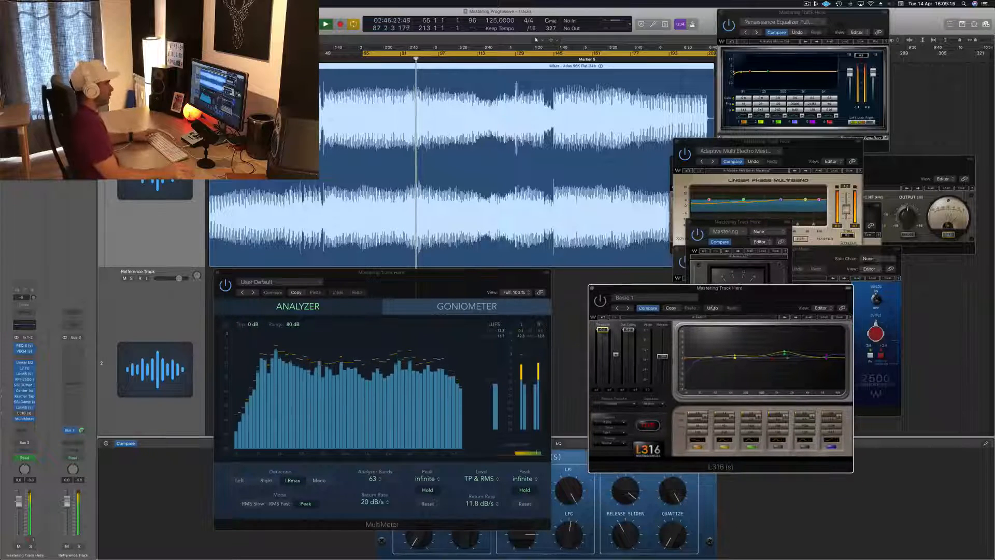
{"action": "left_click_drag", "start_coordinate": [687, 292], "coordinate": [692, 291]}
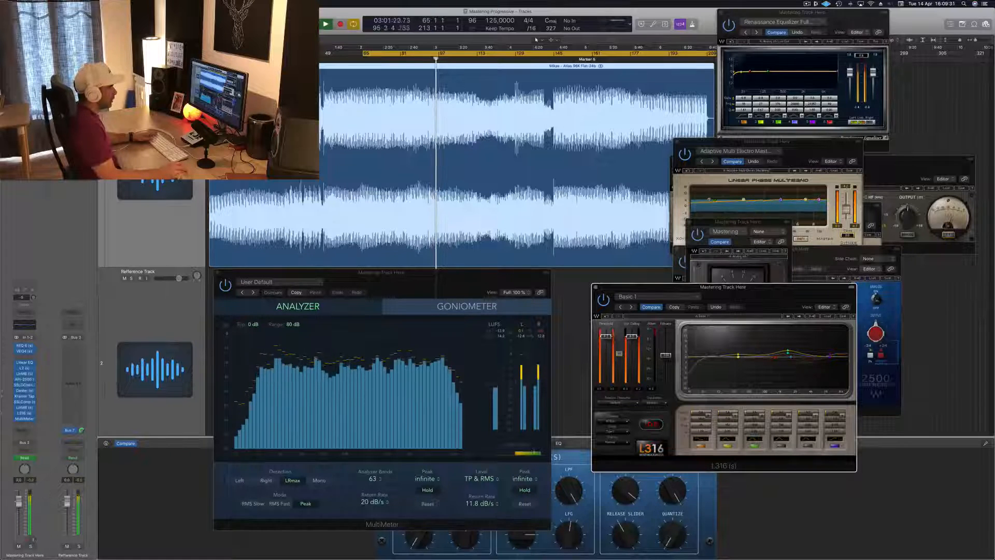
- Nudge the L316 limiter window slightly away from the MultiMeter and restart playback to audition the loop through the limiter
{"action": "left_click_drag", "start_coordinate": [750, 297], "coordinate": [766, 293]}
{"action": "key", "text": "space"}
{"action": "key", "text": "space"}
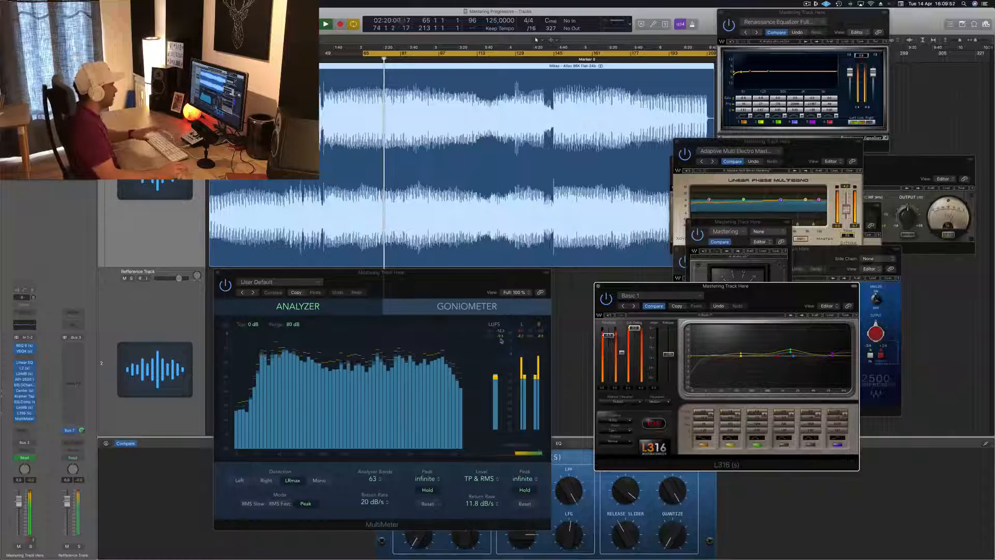
- Spread out the MultiMeter, L316, SSLComp and API-2500 windows so the compressors and limiter overlap less during playback
{"action": "left_click_drag", "start_coordinate": [479, 279], "coordinate": [502, 280]}
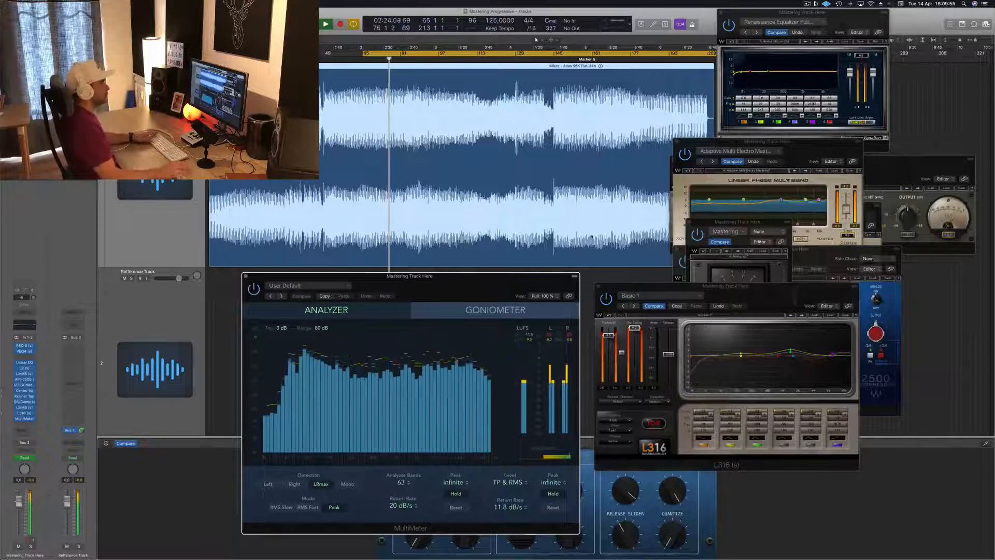
{"action": "left_click_drag", "start_coordinate": [736, 287], "coordinate": [721, 325]}
{"action": "left_click_drag", "start_coordinate": [746, 222], "coordinate": [943, 247]}
{"action": "left_click", "coordinate": [827, 256]}
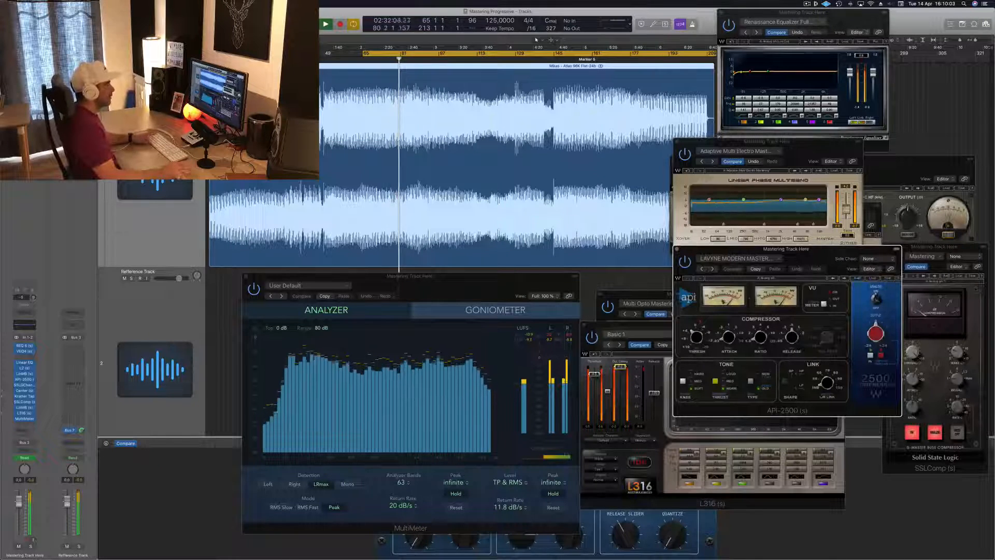
{"action": "left_click_drag", "start_coordinate": [810, 250], "coordinate": [854, 276]}
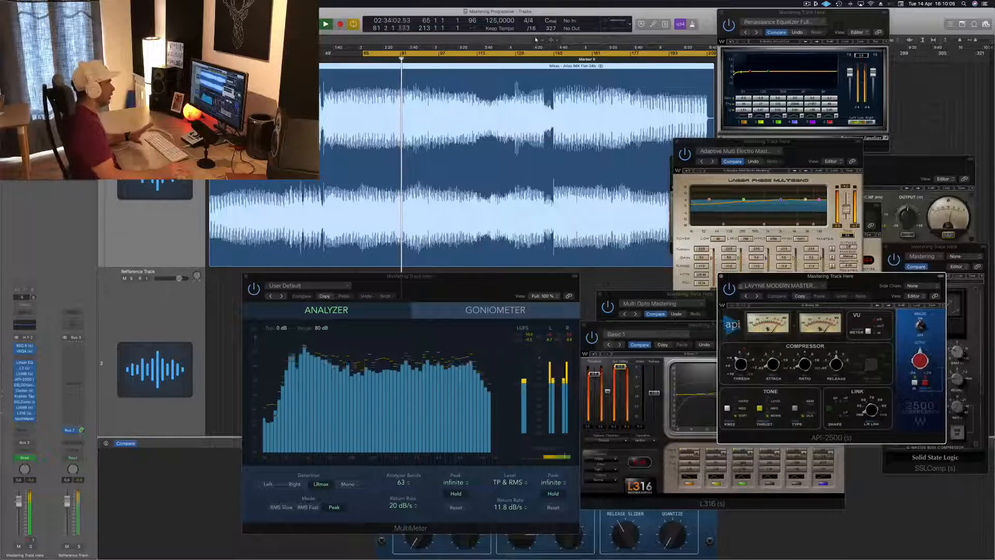
- Bring the MultiMeter forward and shift it slightly, move the REQ 6 clear of the waveform, and place the Adaptive Multi Electro LinMB over the L316
{"action": "left_click", "coordinate": [558, 353]}
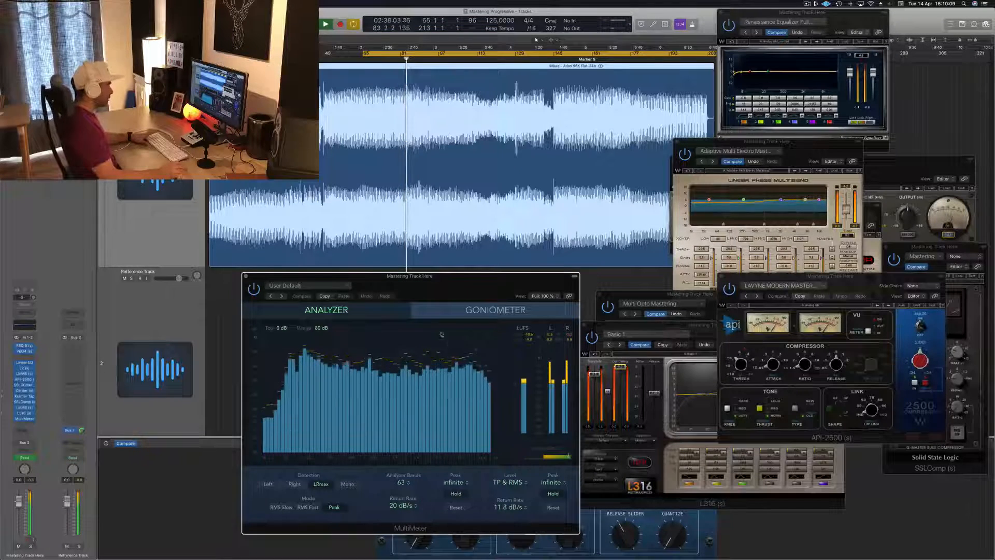
{"action": "mouse_move", "coordinate": [513, 283]}
{"action": "left_mouse_down"}
{"action": "mouse_move", "coordinate": [476, 291]}
{"action": "mouse_move", "coordinate": [502, 284]}
{"action": "left_mouse_up"}
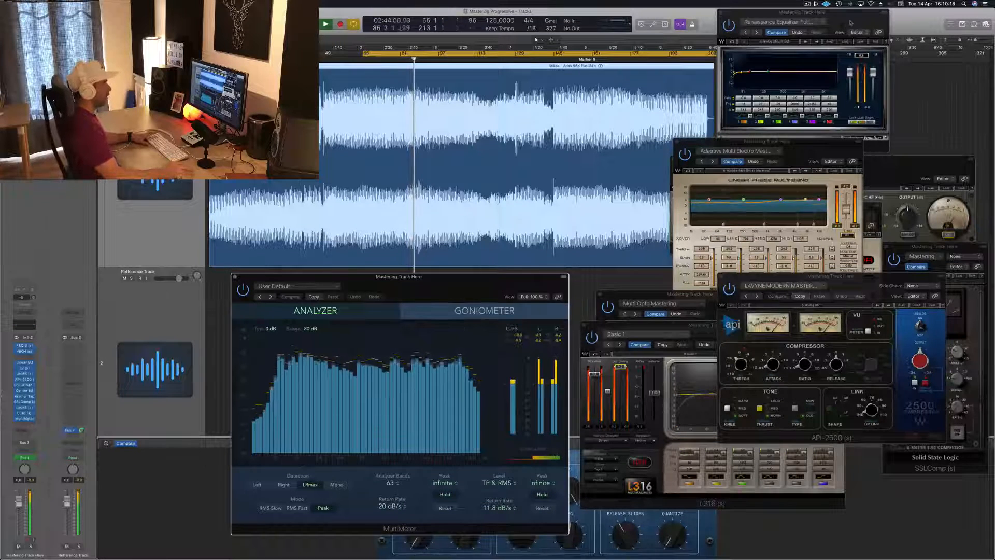
{"action": "left_click_drag", "start_coordinate": [803, 12], "coordinate": [946, 17]}
{"action": "left_click_drag", "start_coordinate": [807, 152], "coordinate": [624, 347]}
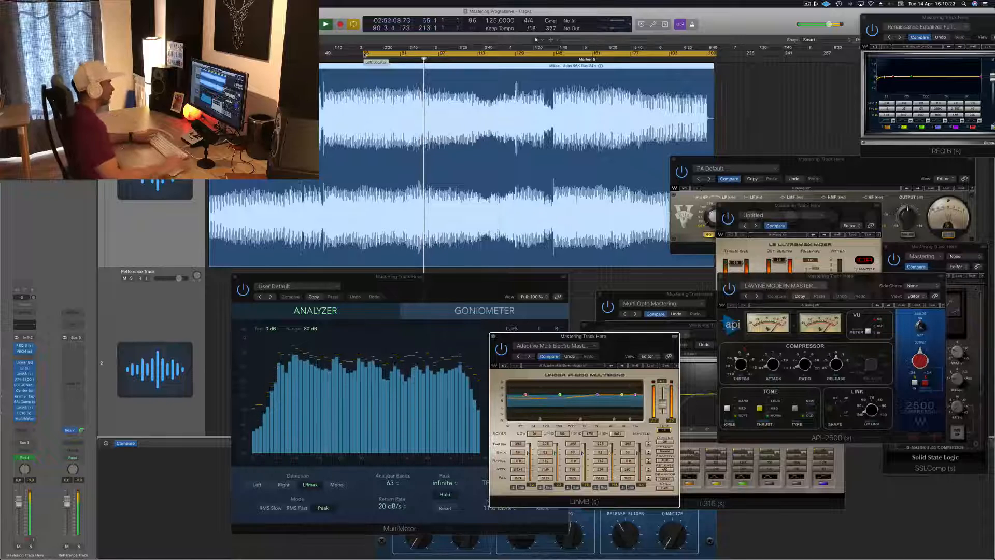
- Extend the cycle range's start back to bar 1, move the API-2500 off the L2 Ultramaximizer, and play the track
{"action": "left_click_drag", "start_coordinate": [365, 59], "coordinate": [322, 59]}
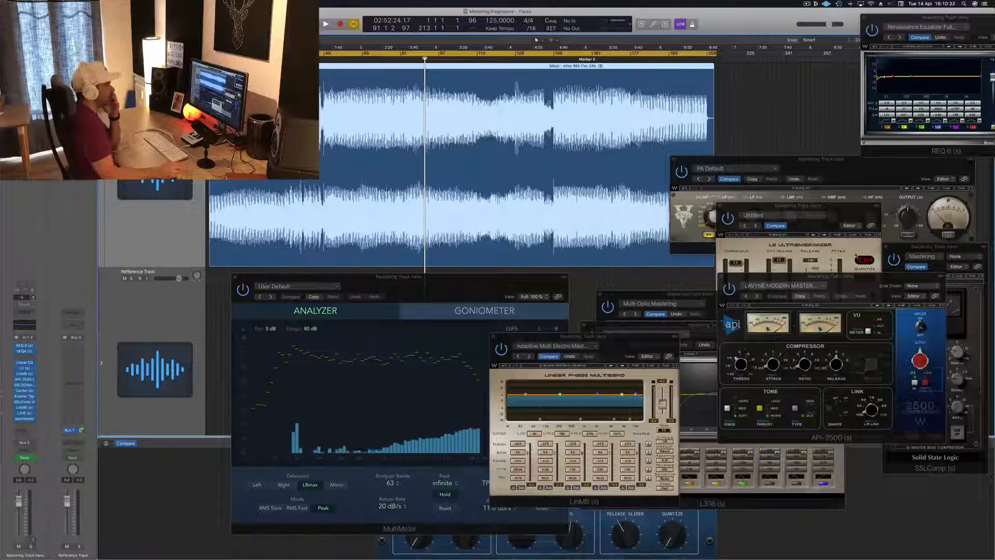
{"action": "left_click_drag", "start_coordinate": [864, 287], "coordinate": [840, 351]}
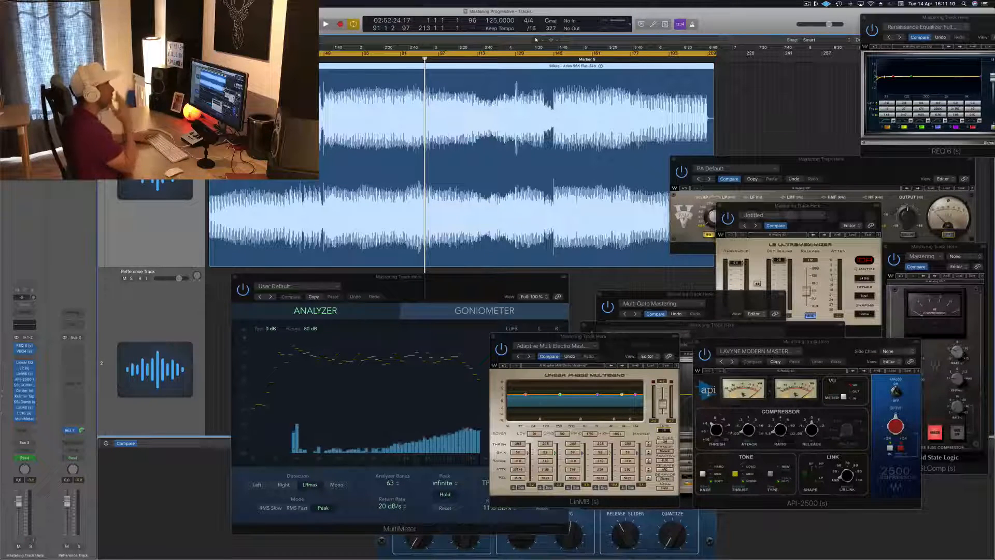
{"action": "key", "text": "space"}
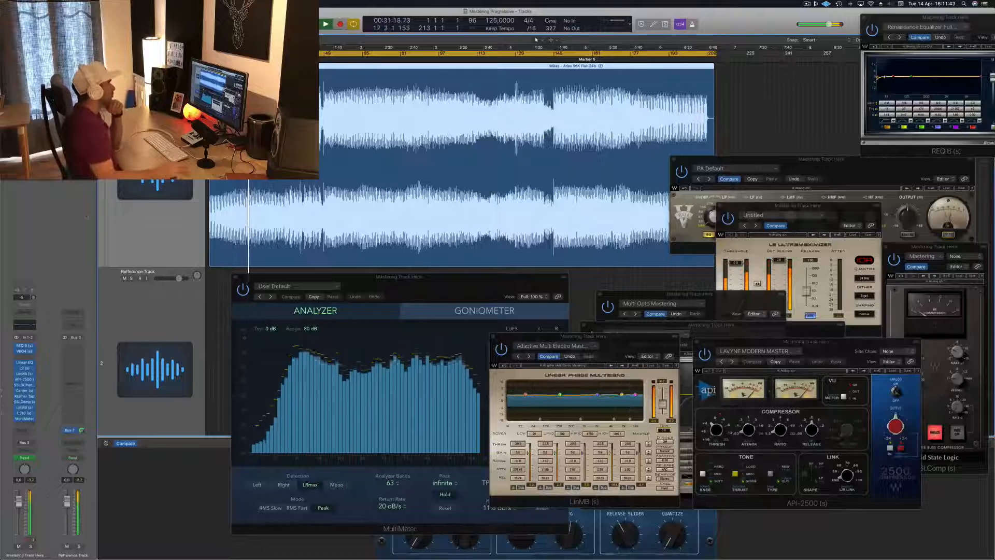
- Move the MultiMeter away from the LinMB, bring the REQ 6 fully into view, and bring the VEQ4 to the front during playback
{"action": "left_click_drag", "start_coordinate": [456, 280], "coordinate": [362, 277]}
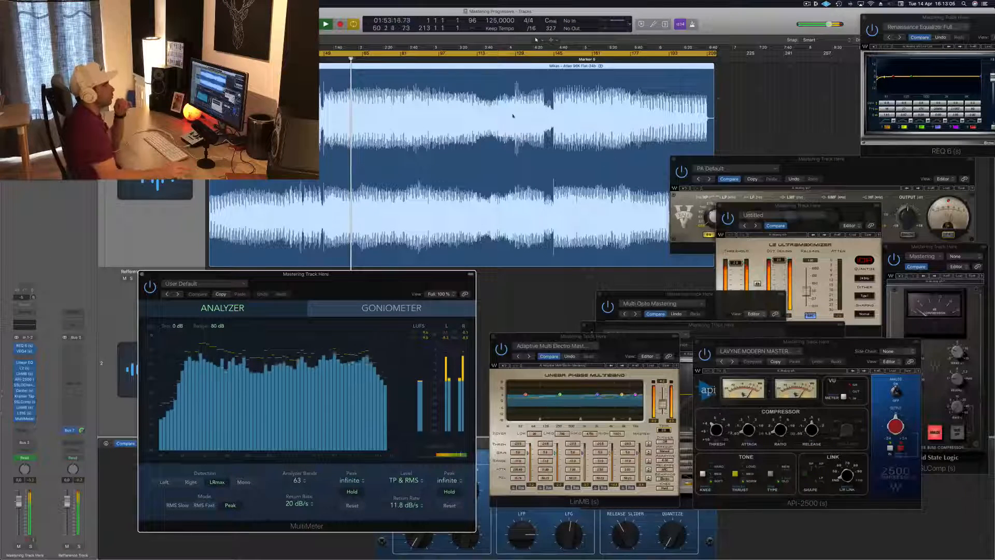
{"action": "left_click_drag", "start_coordinate": [912, 17], "coordinate": [849, 16]}
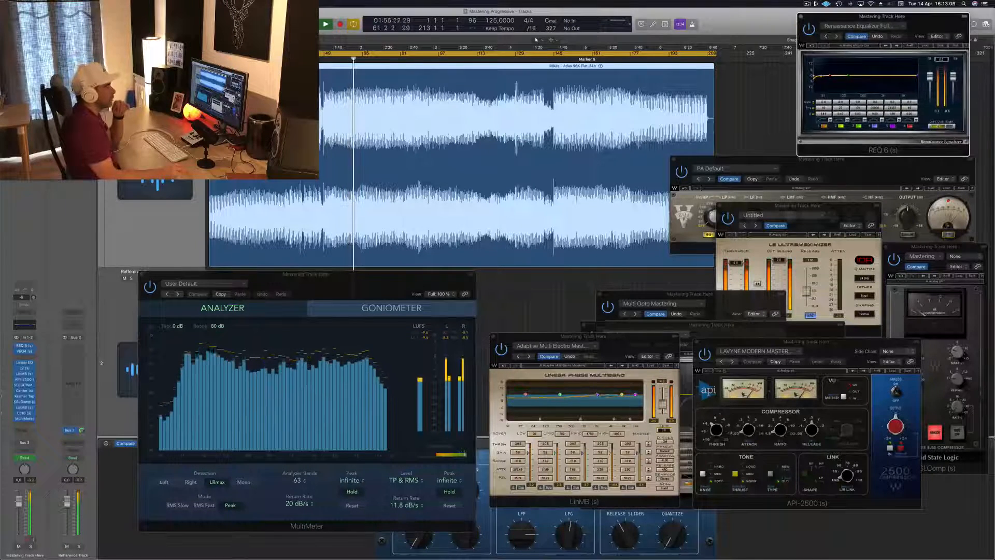
{"action": "left_click", "coordinate": [942, 234]}
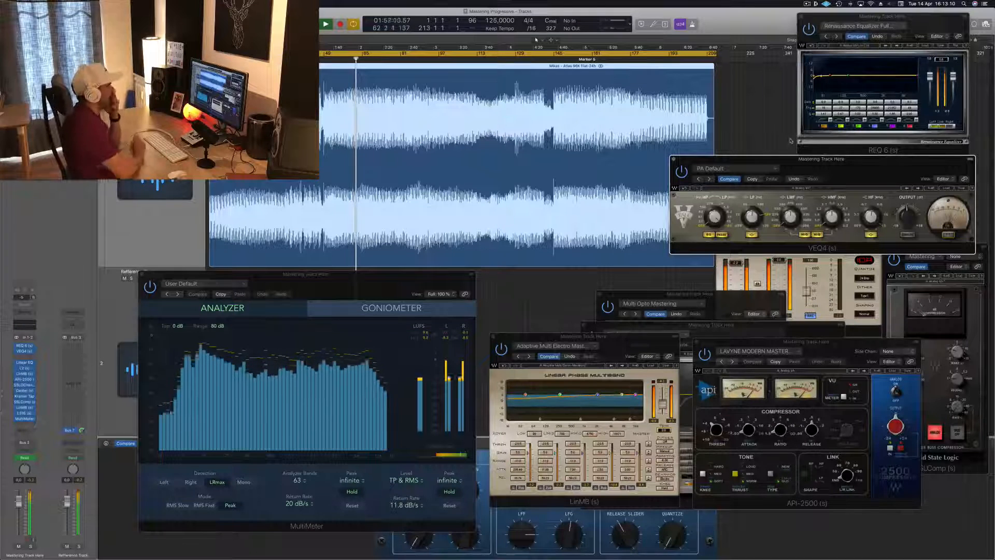